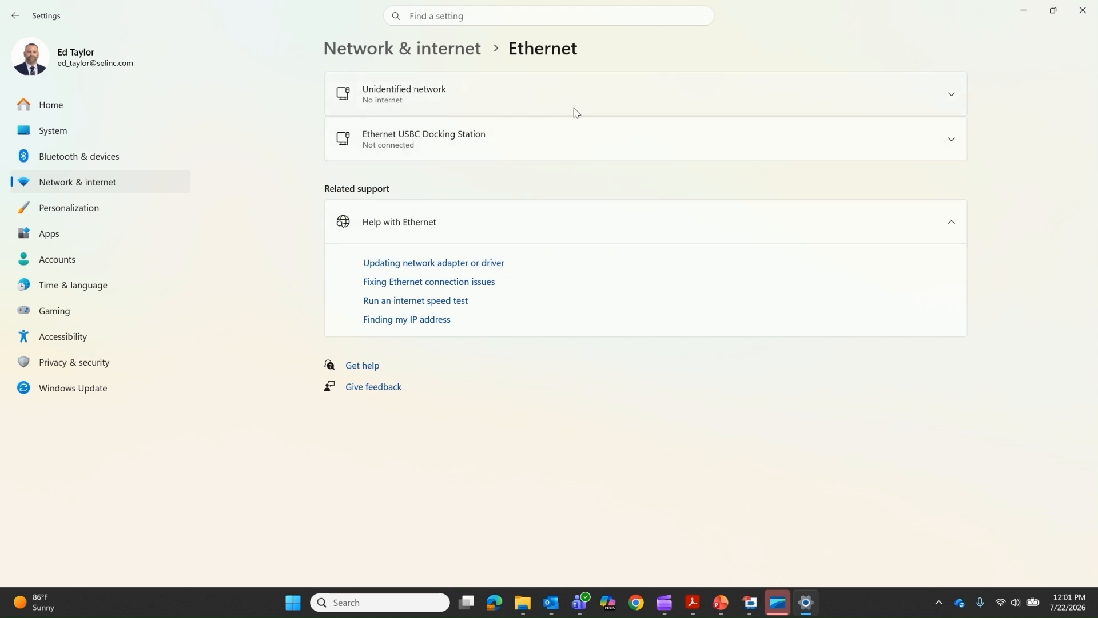
Change the Unidentified network's IP assignment from Manual to Automatic (DHCP) and save it
click(954, 97)
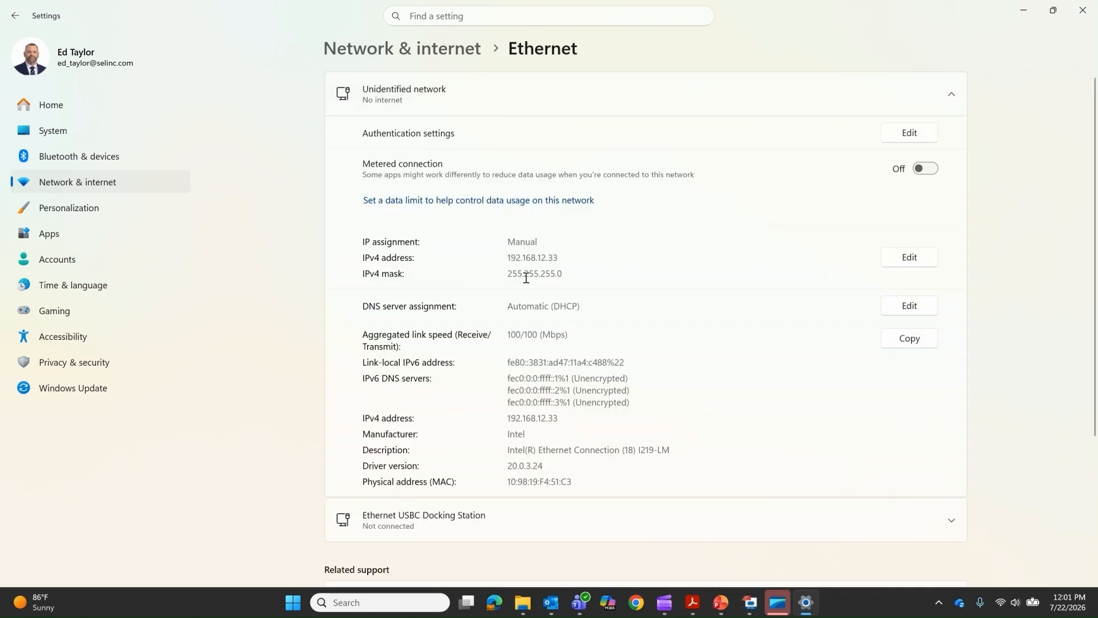
click(909, 257)
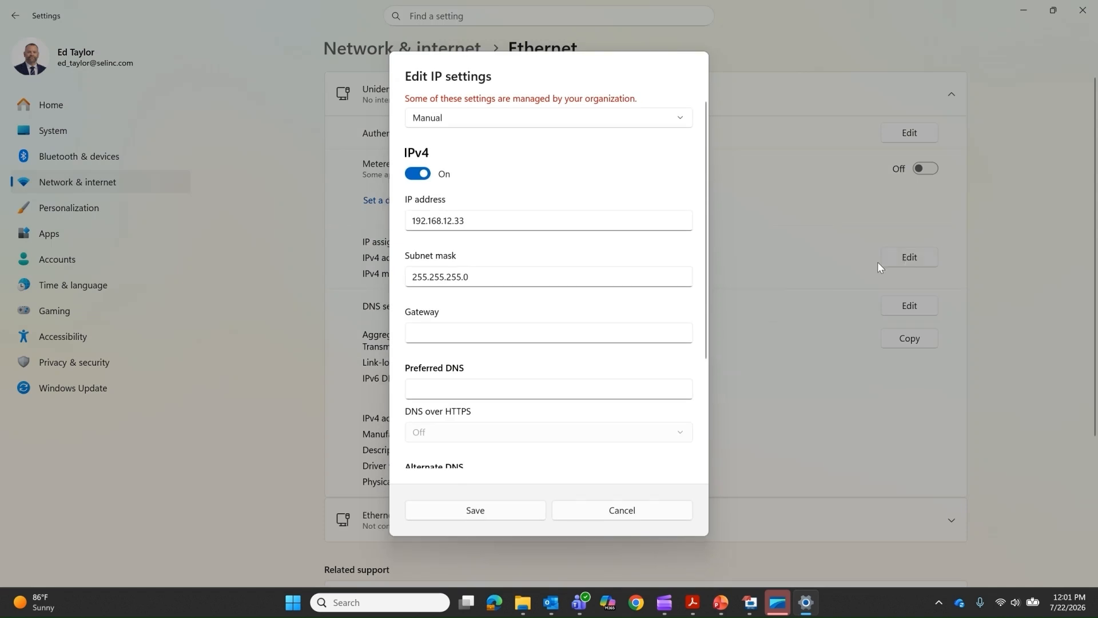
click(564, 121)
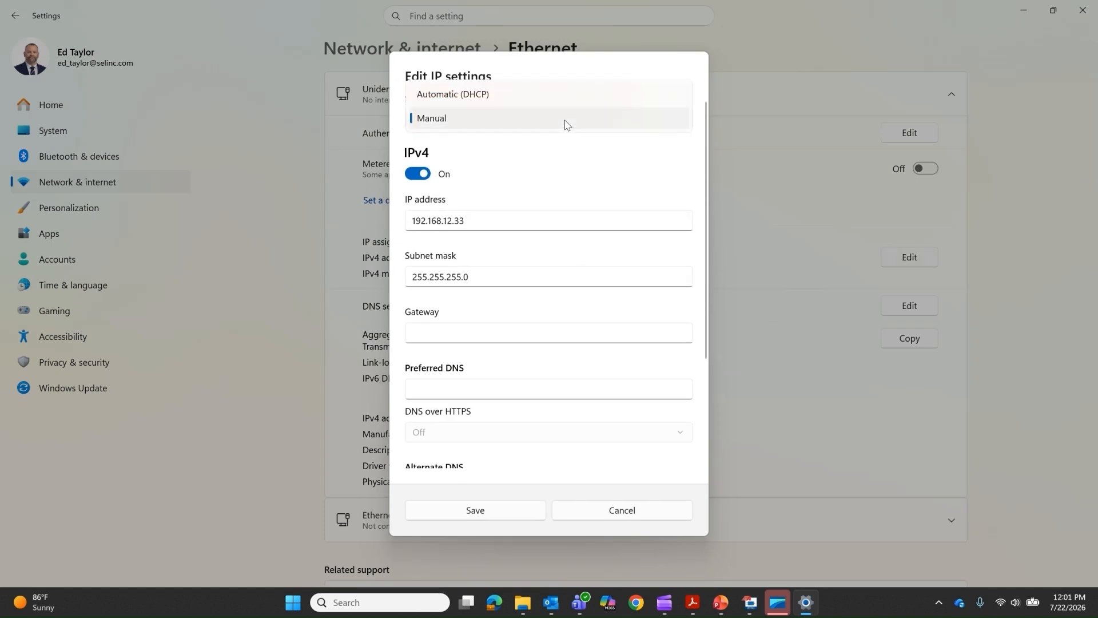
click(493, 95)
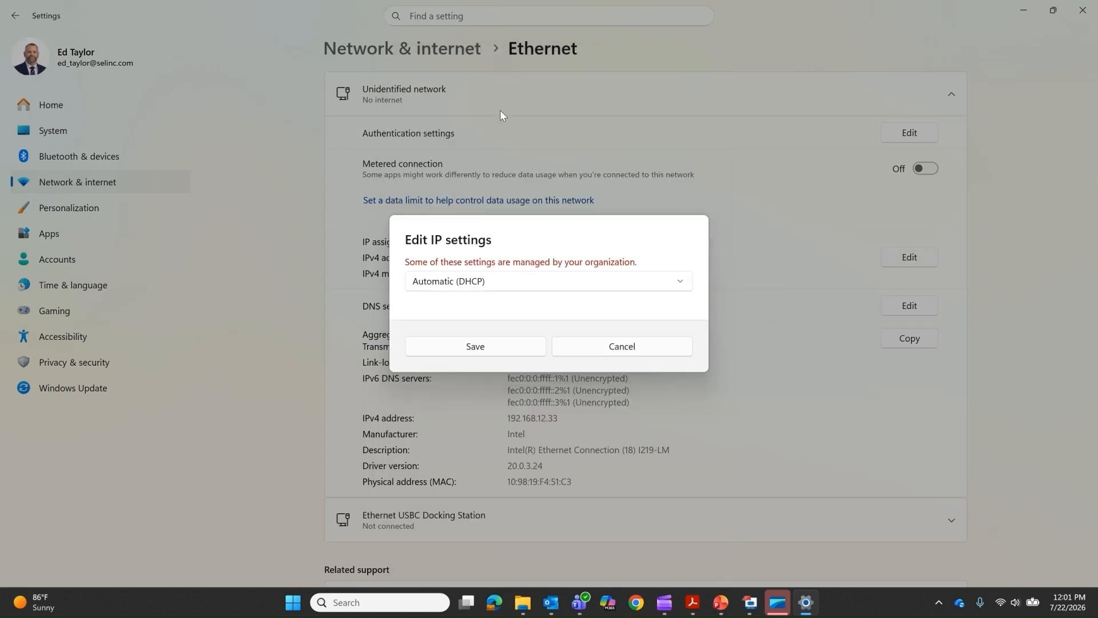
click(503, 349)
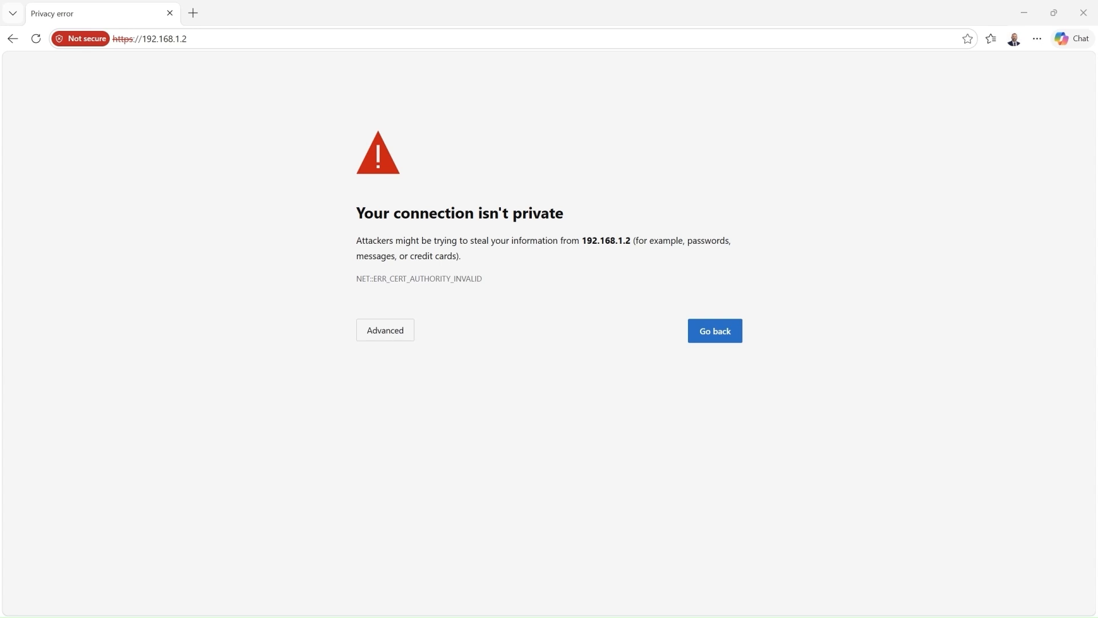
Bypass the certificate warning and continue to 192.168.1.2 (unsafe)
click(392, 337)
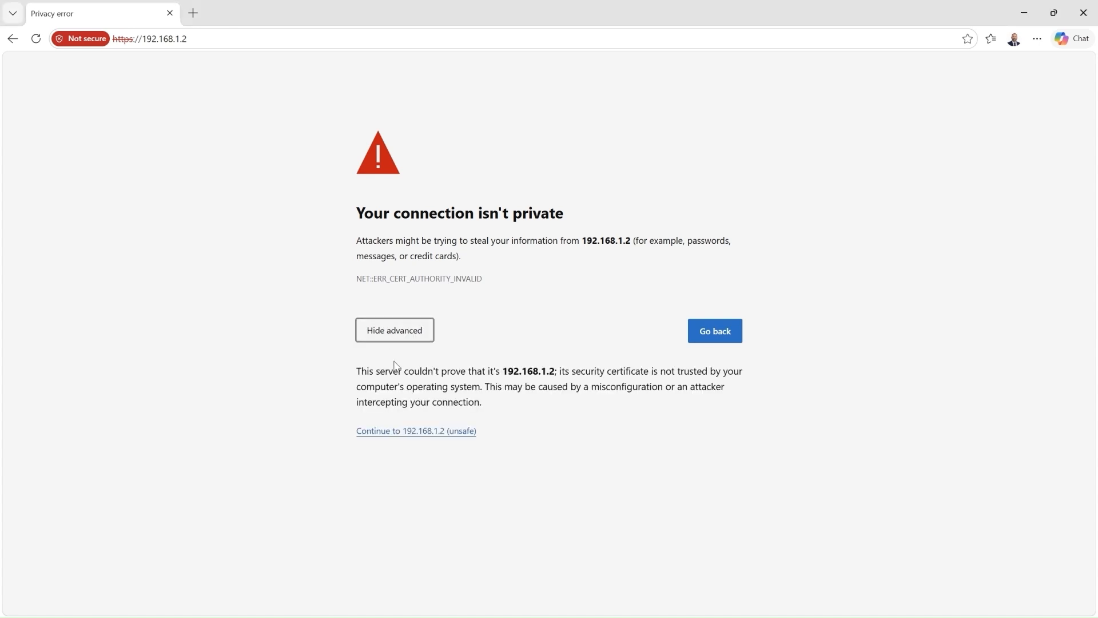
click(402, 431)
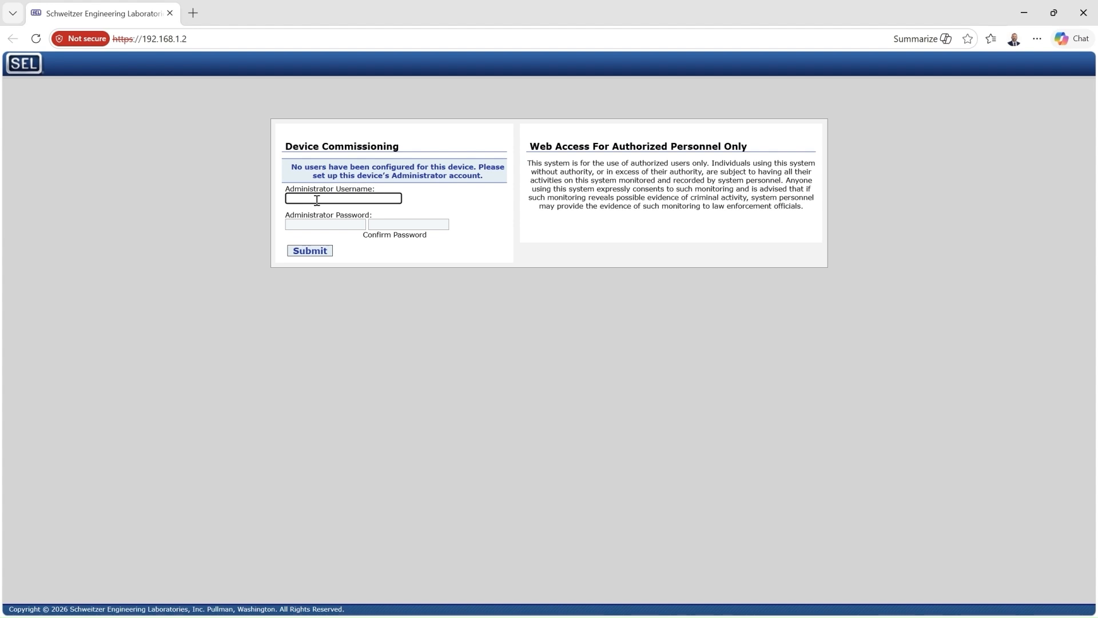
Create the administrator account 'admin' with a confirmed password, declining the browser's password save
text(admin)
key(Tab)
text(****)
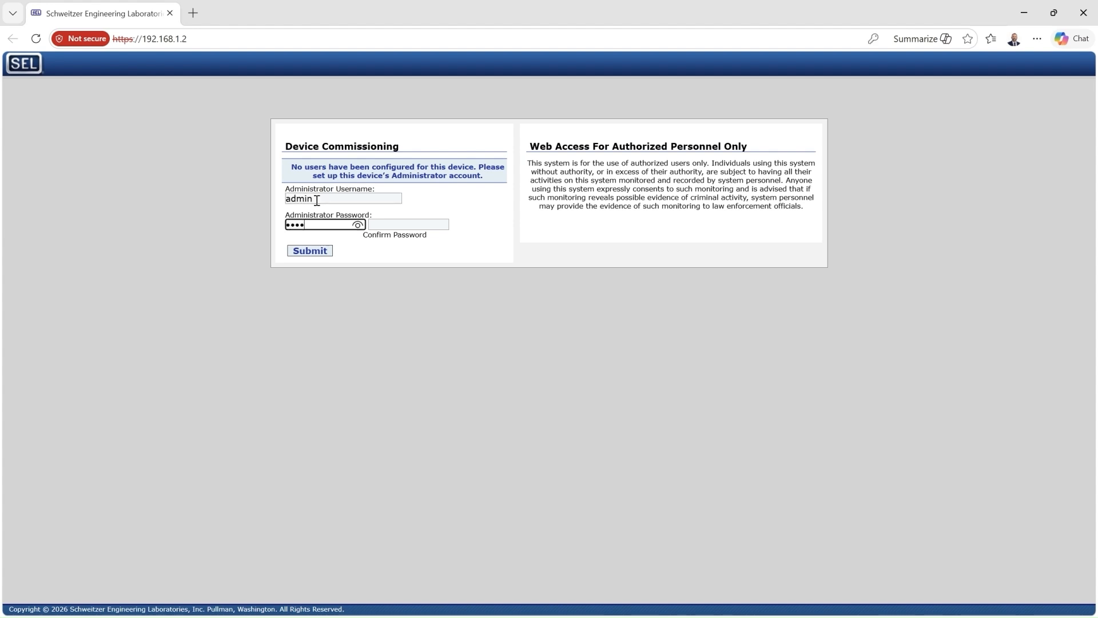
text(****)
key(Tab)
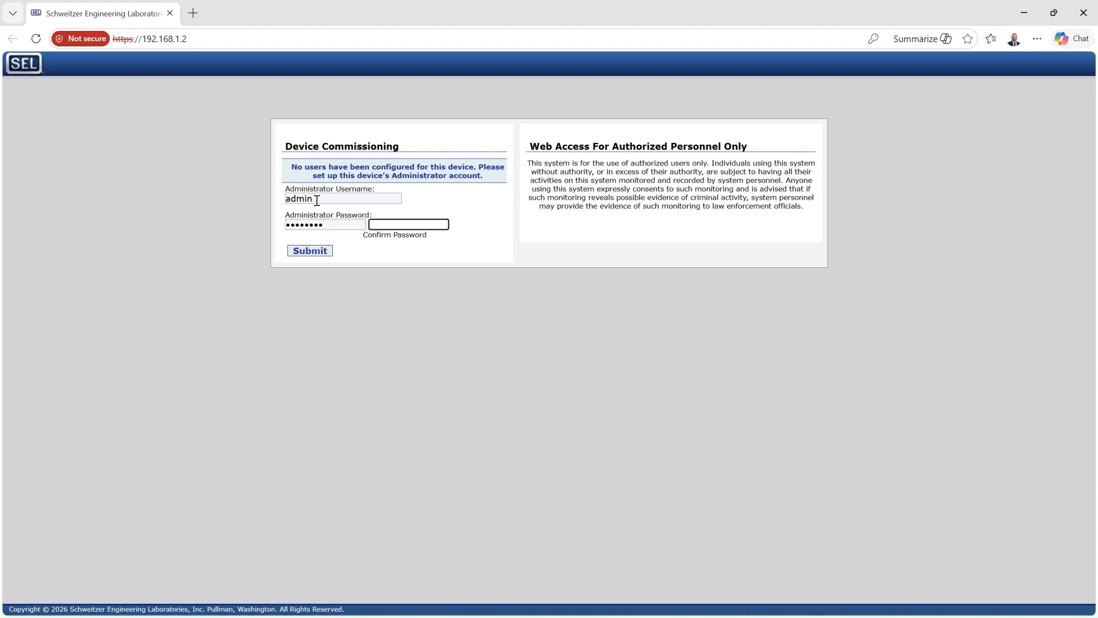
text(********)
click(311, 252)
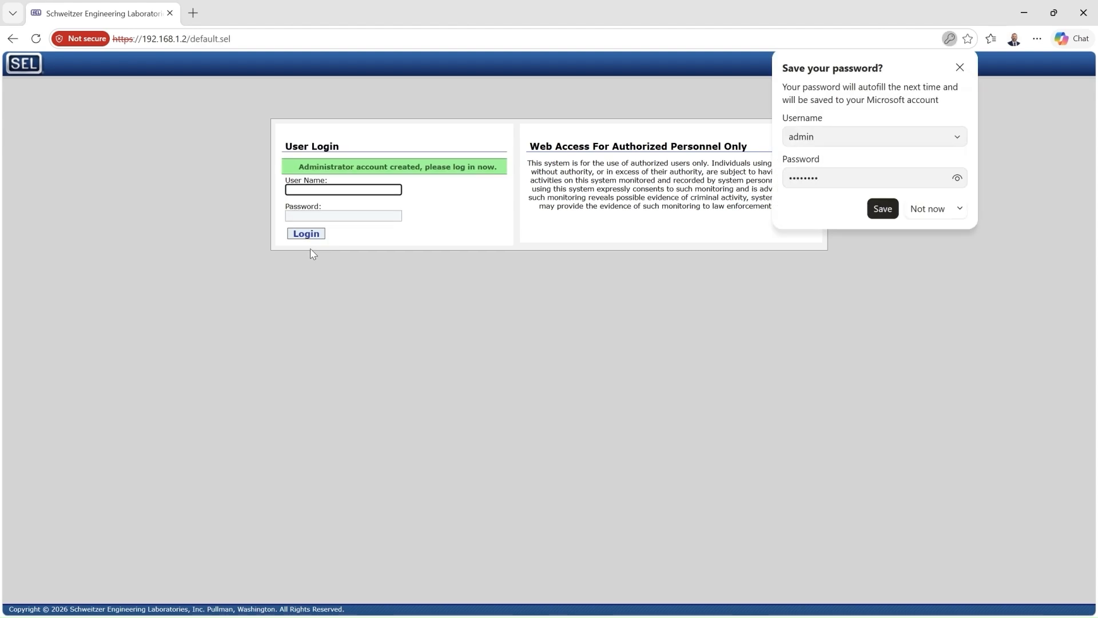
click(959, 68)
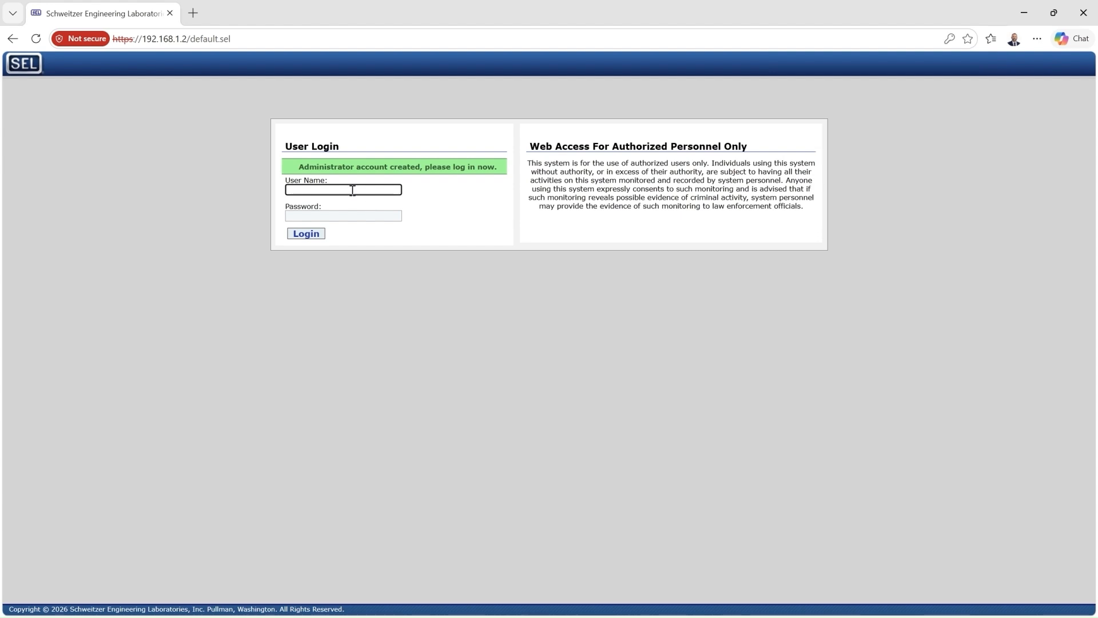
Log in as admin with the new password and decline saving the password
text(admin)
key(Tab)
text(********)
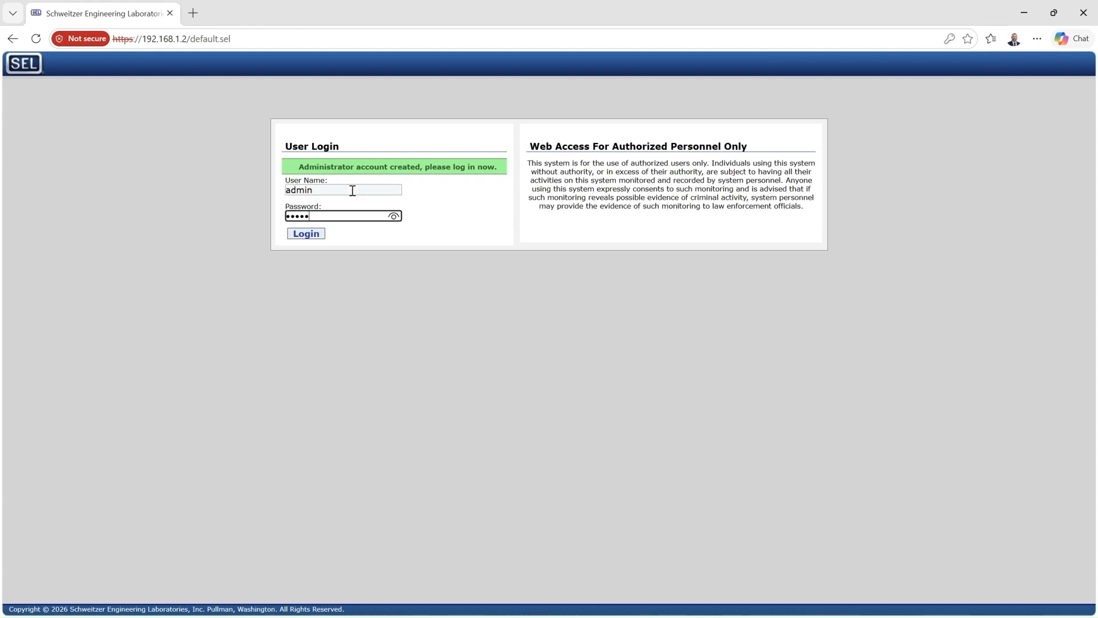
key(Return)
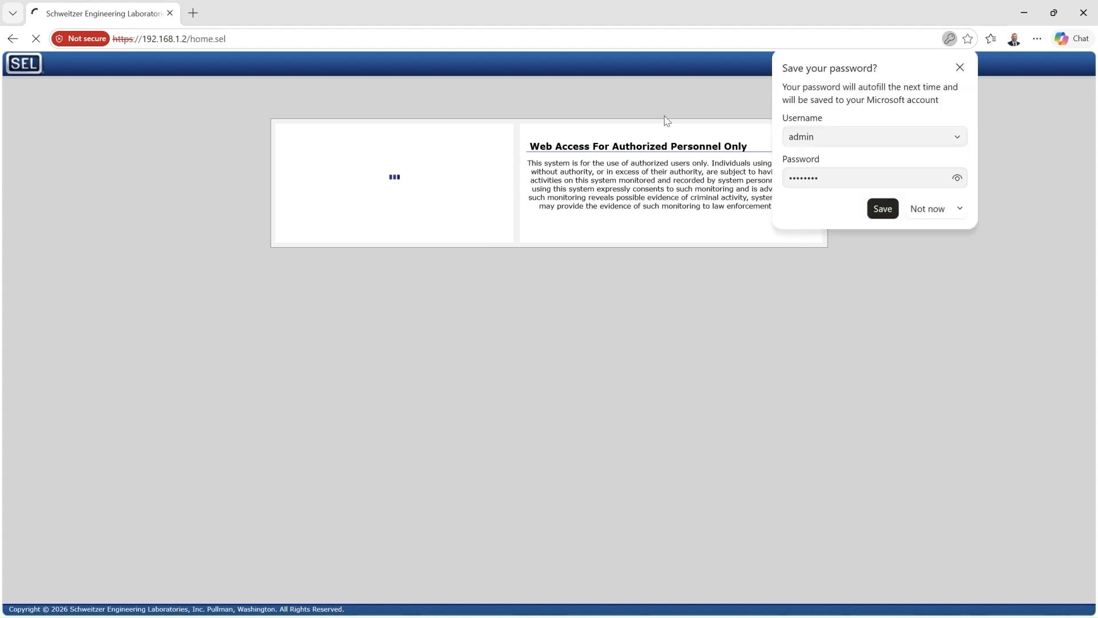
click(960, 68)
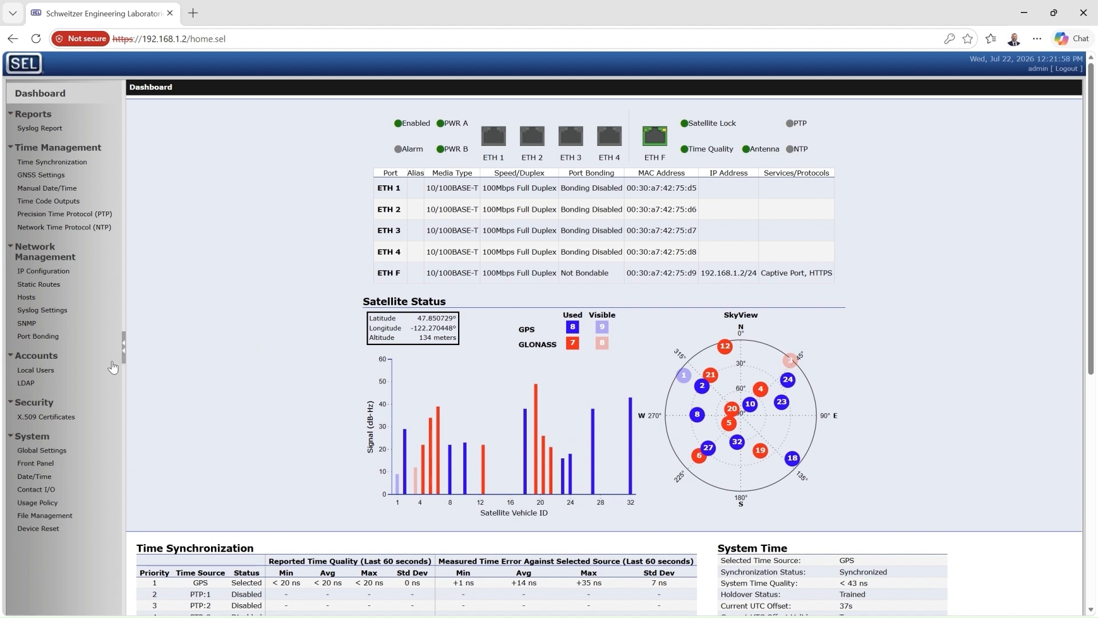
Add a local user 'Engineer' with the Engineer role and a password
click(48, 372)
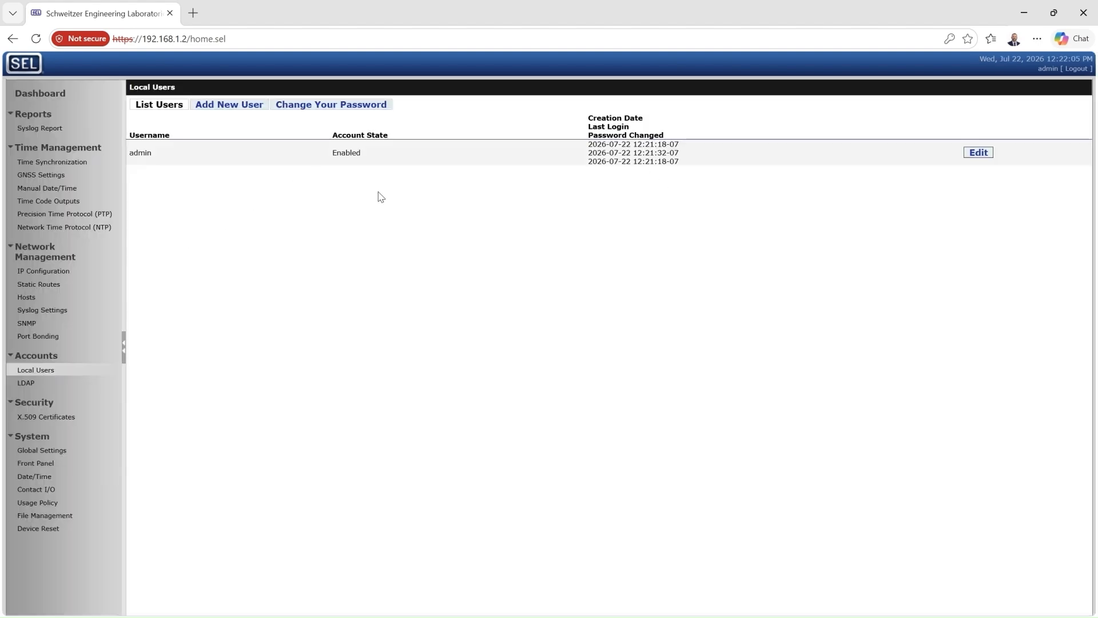
click(245, 106)
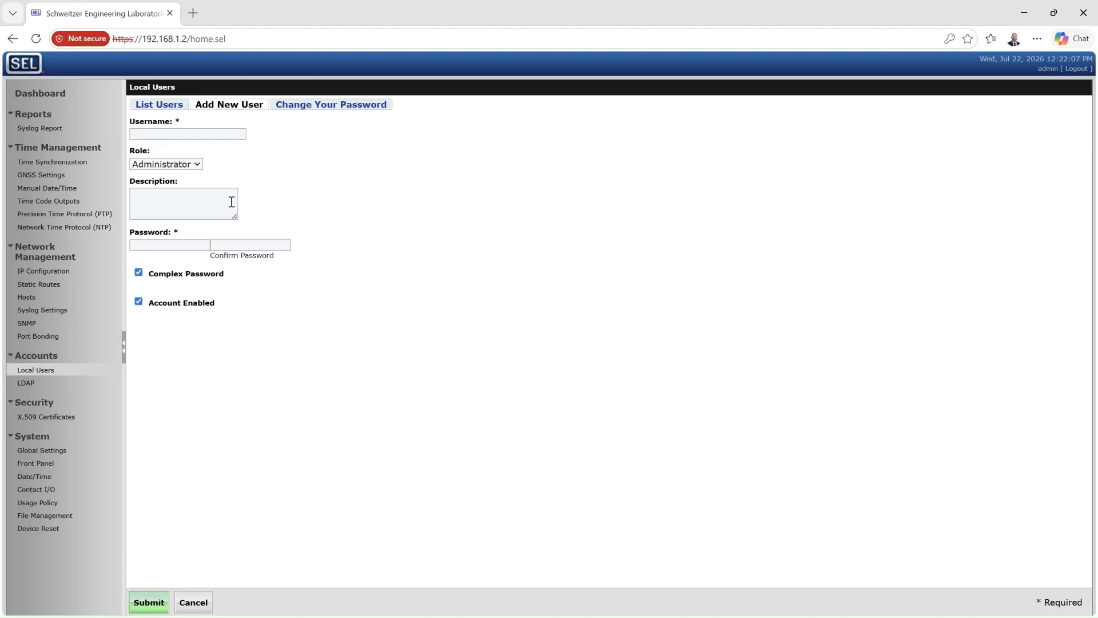
click(193, 133)
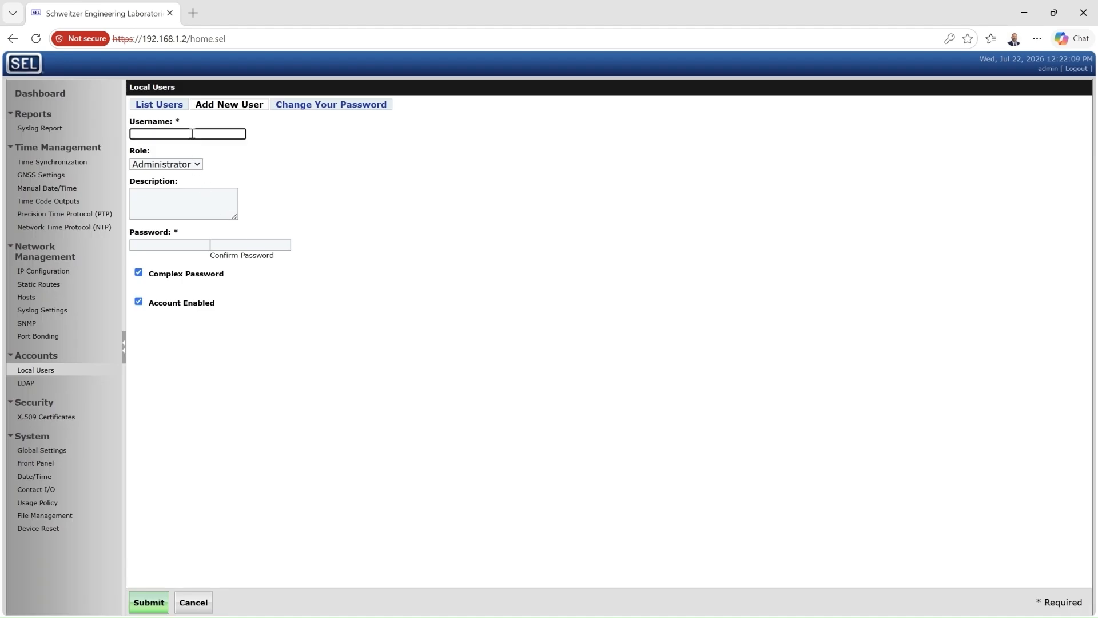
text(Engineer)
click(201, 167)
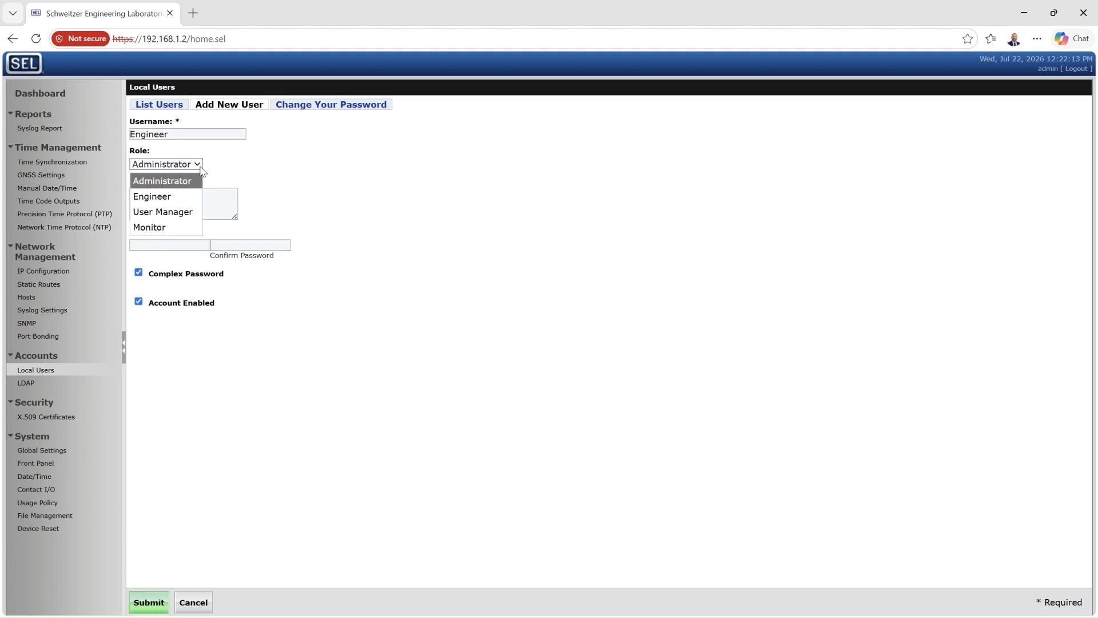
click(174, 200)
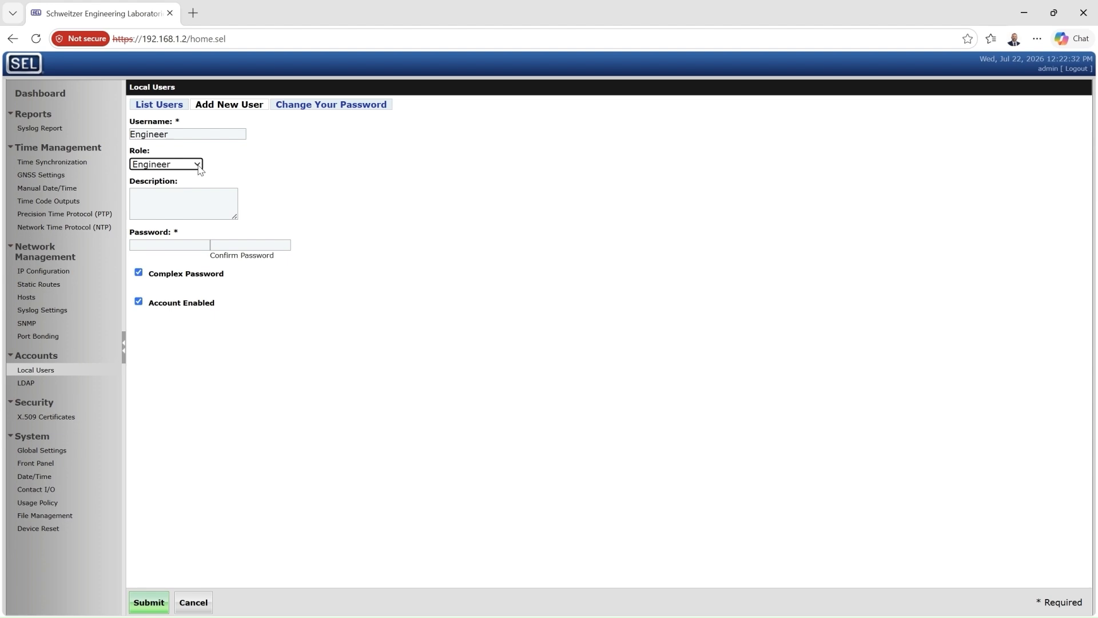
click(179, 246)
text(••••)
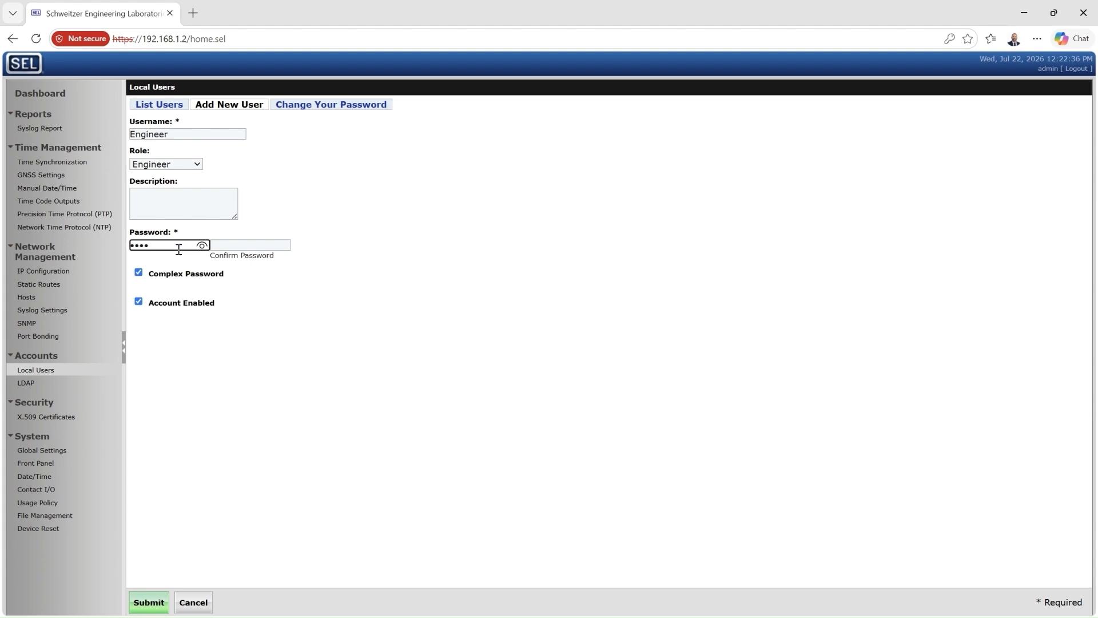
text(••••)
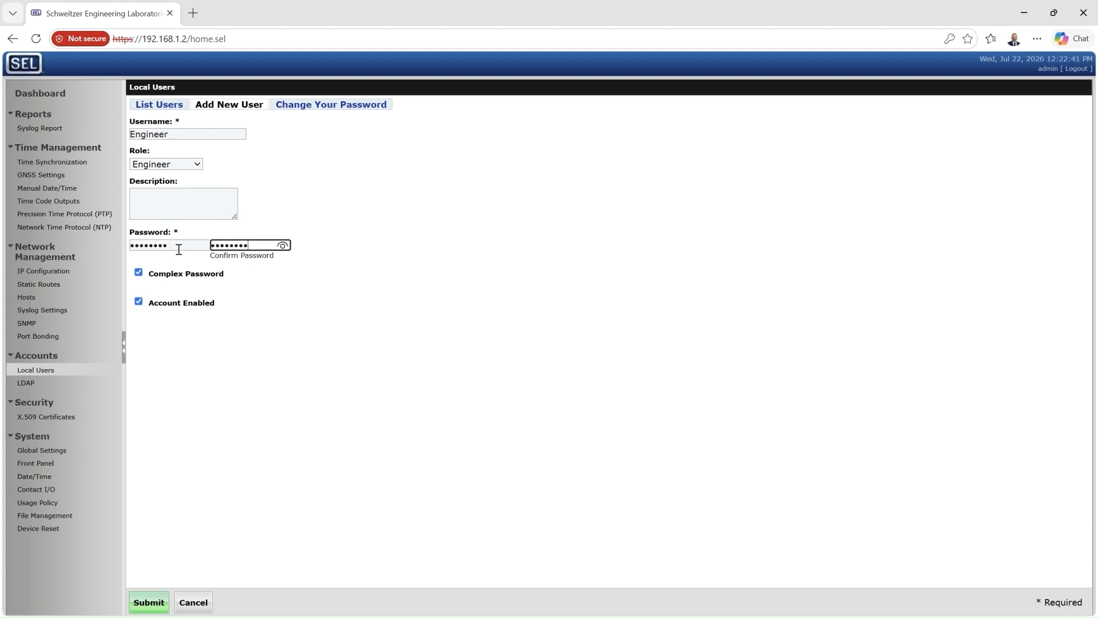
click(153, 605)
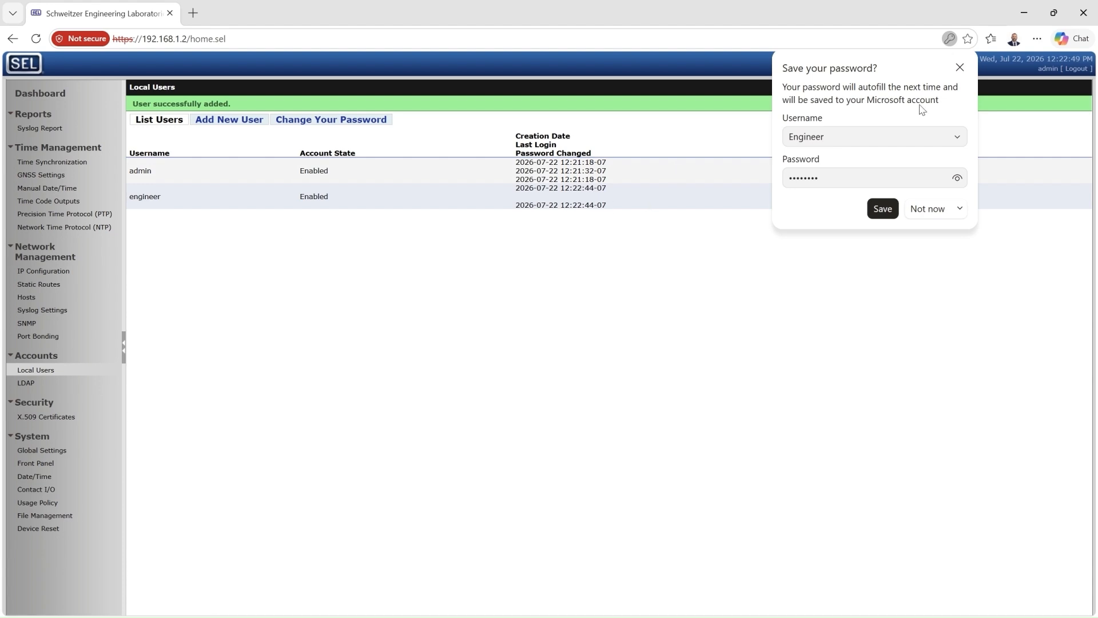
click(961, 67)
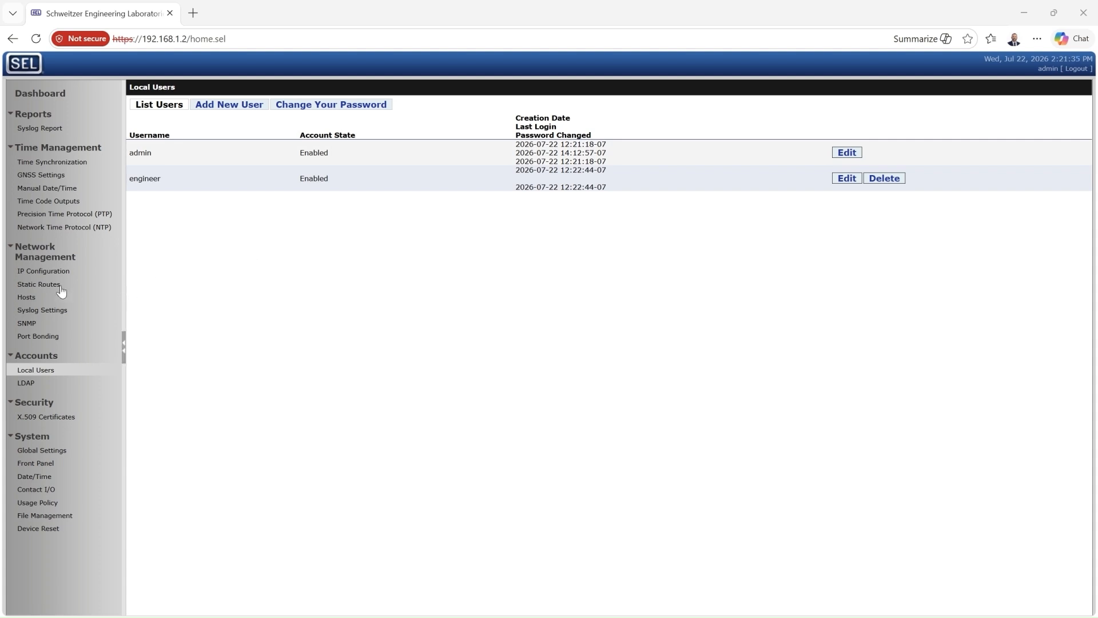
click(50, 272)
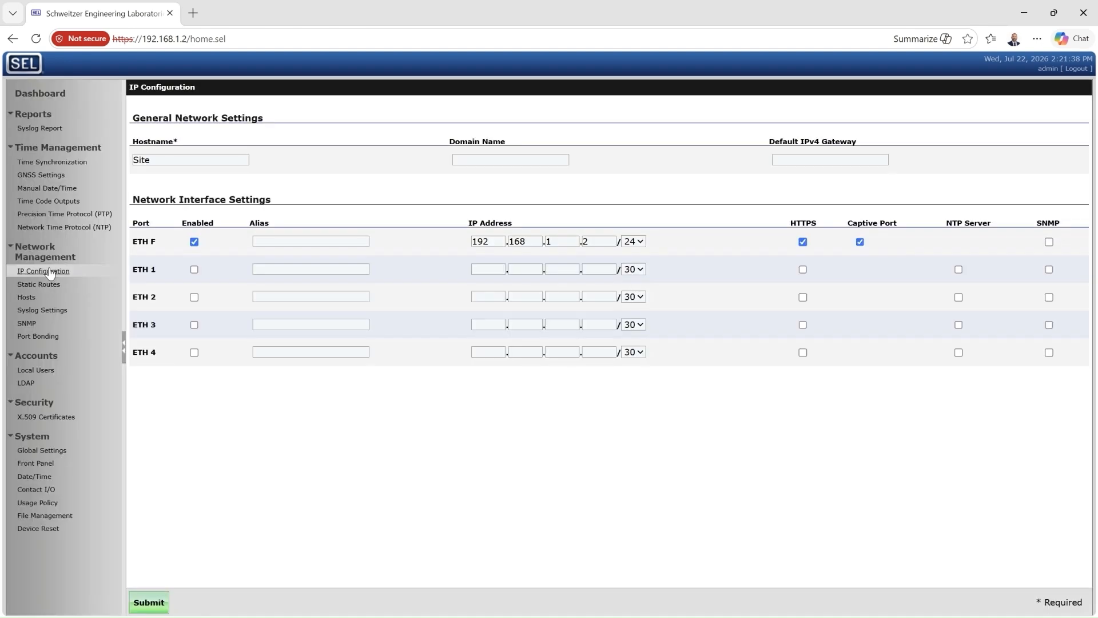
Enter 'Site' as the hostname, enable ETH 1 and give it the alias 'LMR Network'
drag(168, 160, 112, 170)
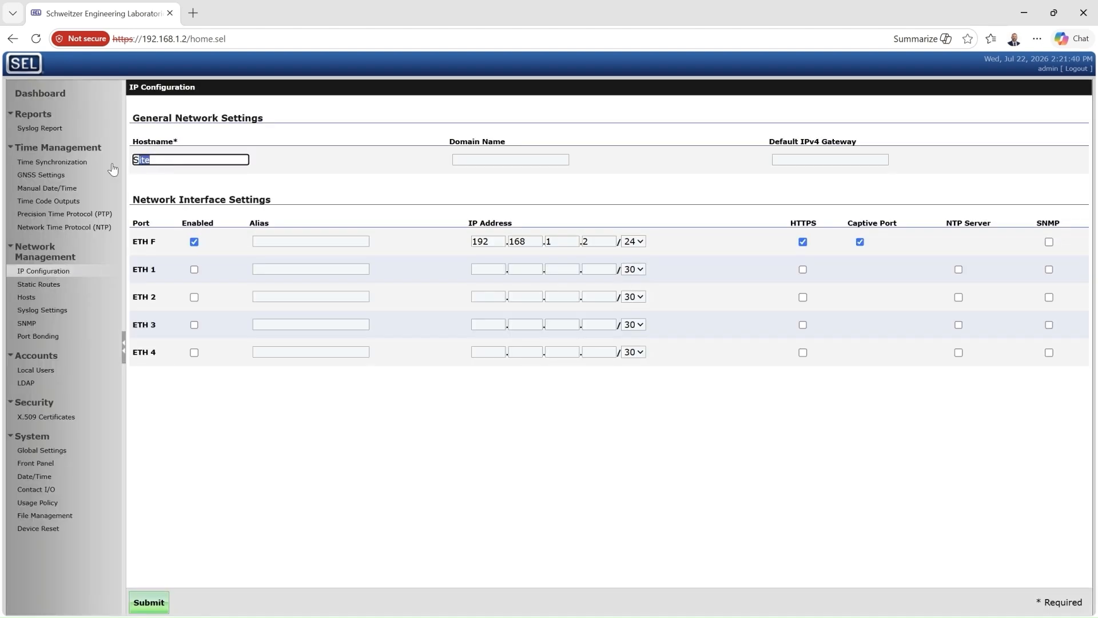
text(Site)
click(194, 270)
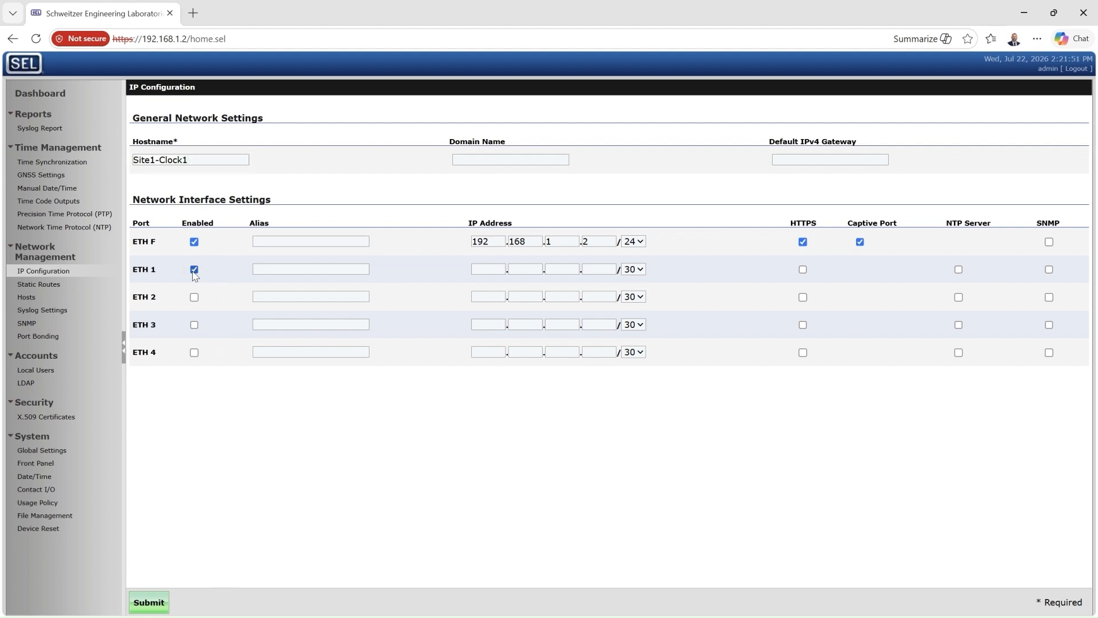
click(278, 269)
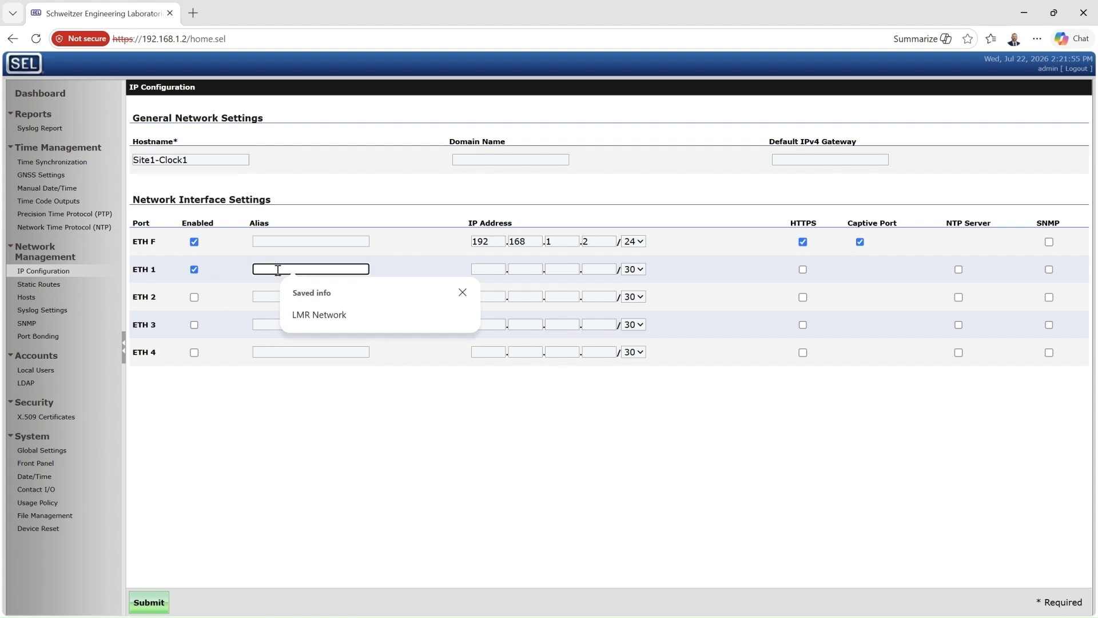
click(318, 315)
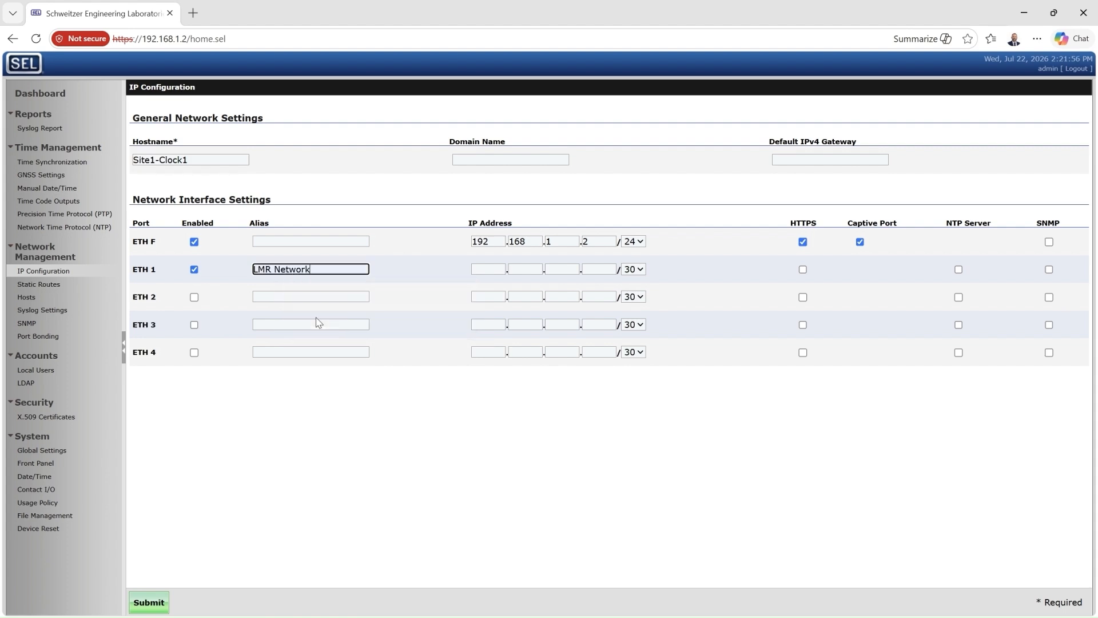
Give ETH 1 the address 172.29.1.120 with a /24 prefix, enable HTTPS, and save
click(495, 266)
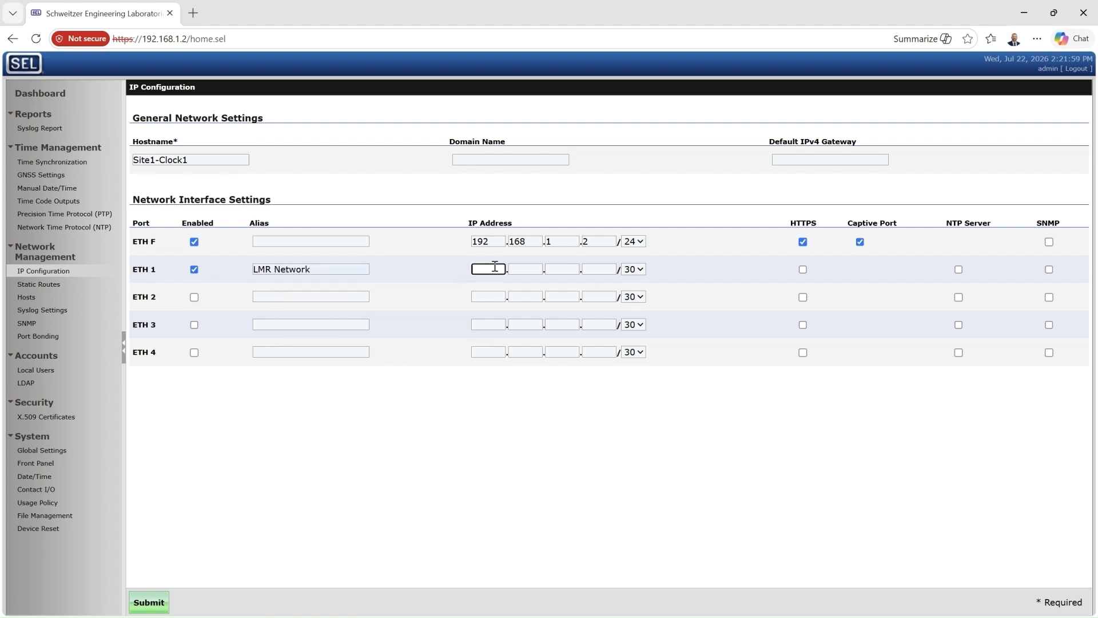
text(172)
key(Tab)
text(29)
key(Tab)
text(1)
key(Tab)
text(120)
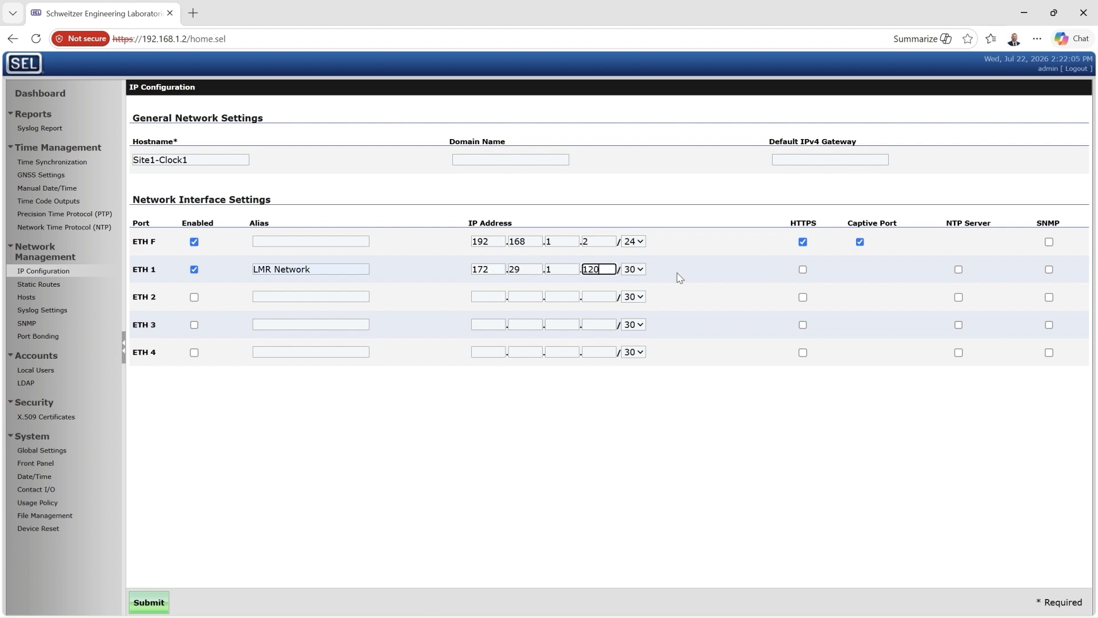
click(638, 270)
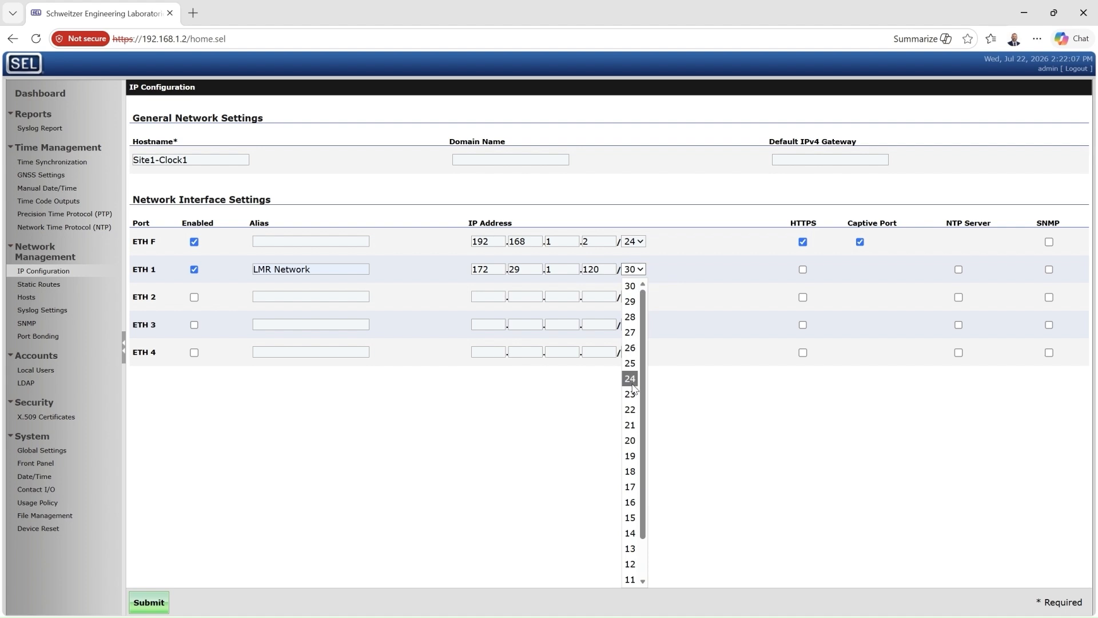
click(630, 378)
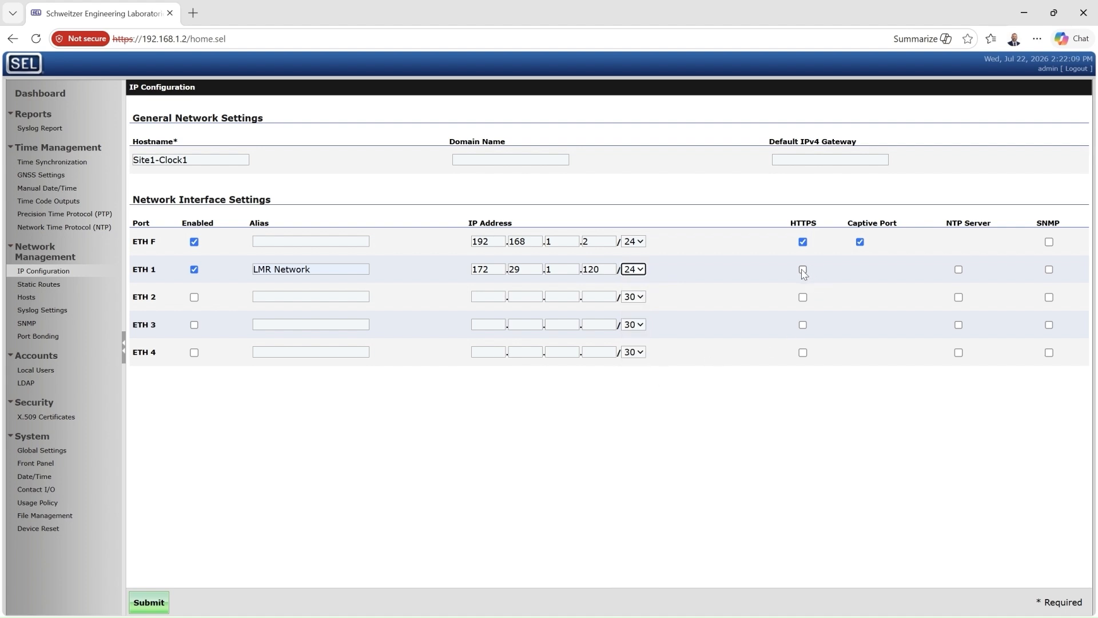
click(803, 270)
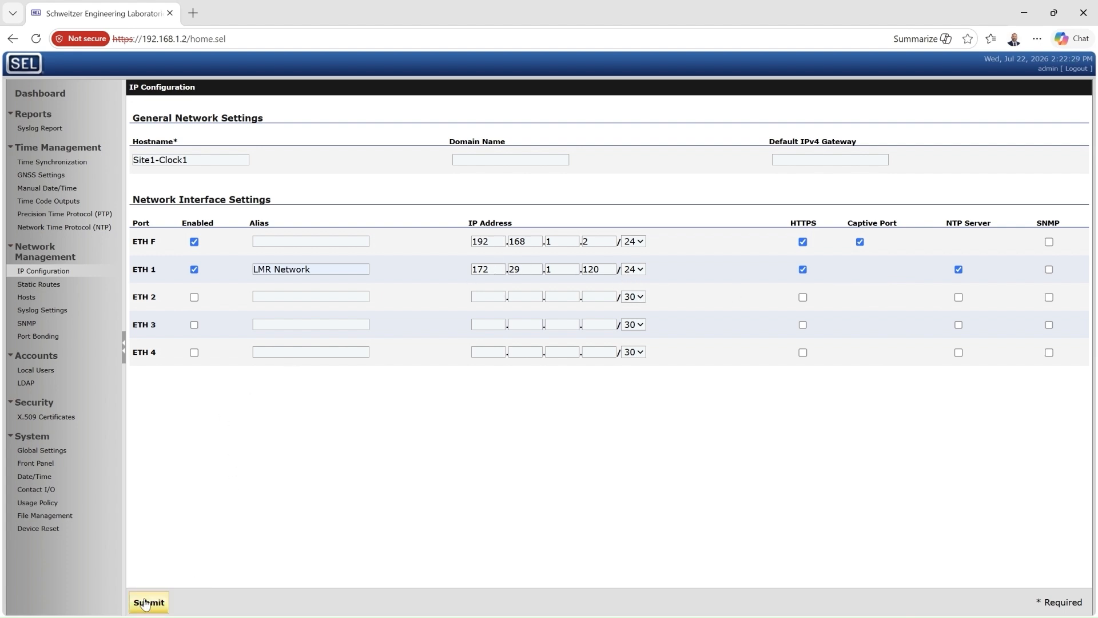
click(146, 604)
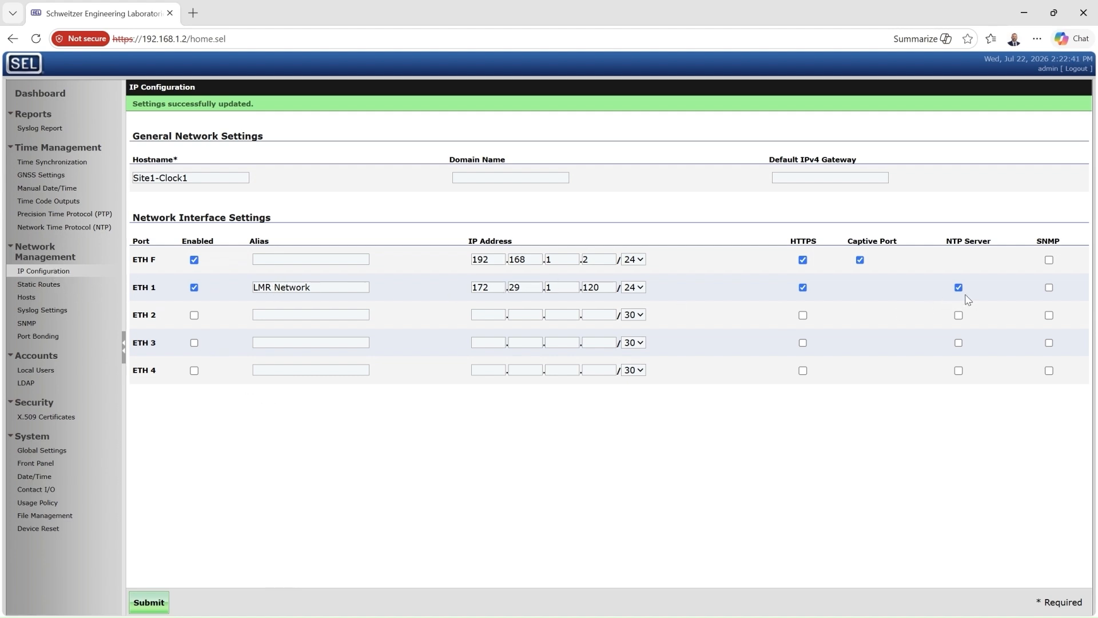
click(48, 229)
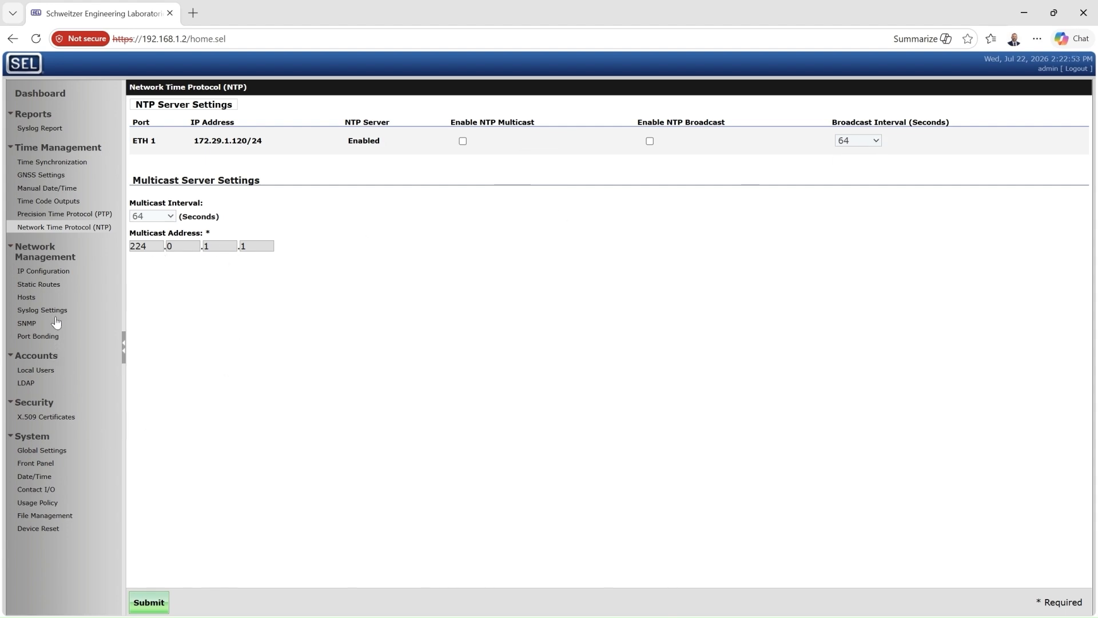
click(48, 272)
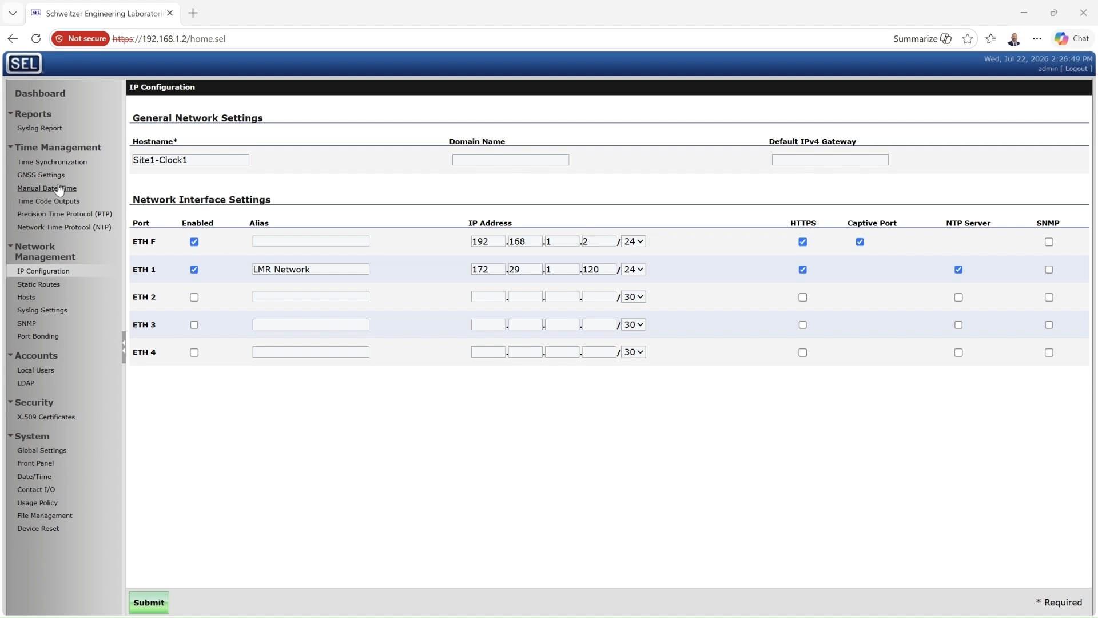
Set the Time Code Format of outputs TO1 through TO8 and COM1 to PPS
click(59, 204)
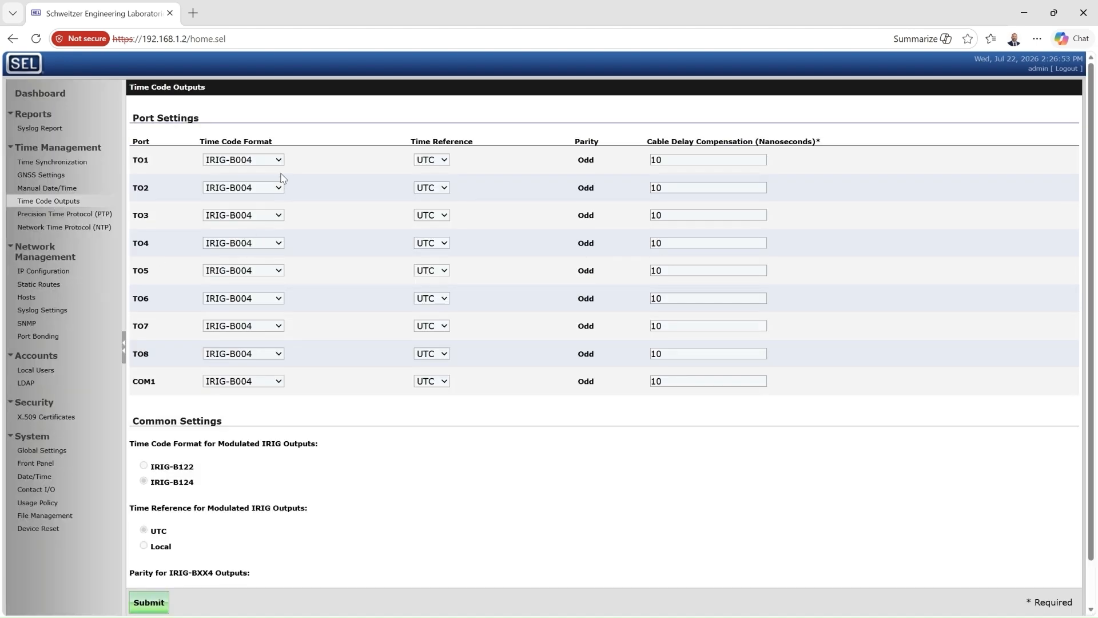
click(281, 161)
click(253, 223)
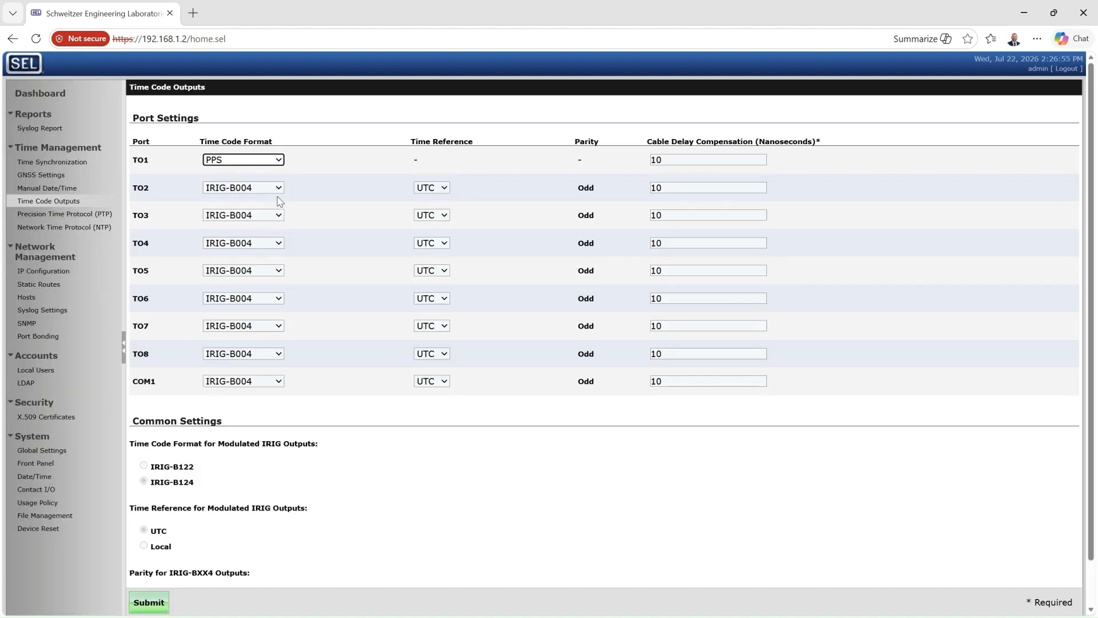
click(280, 189)
click(261, 250)
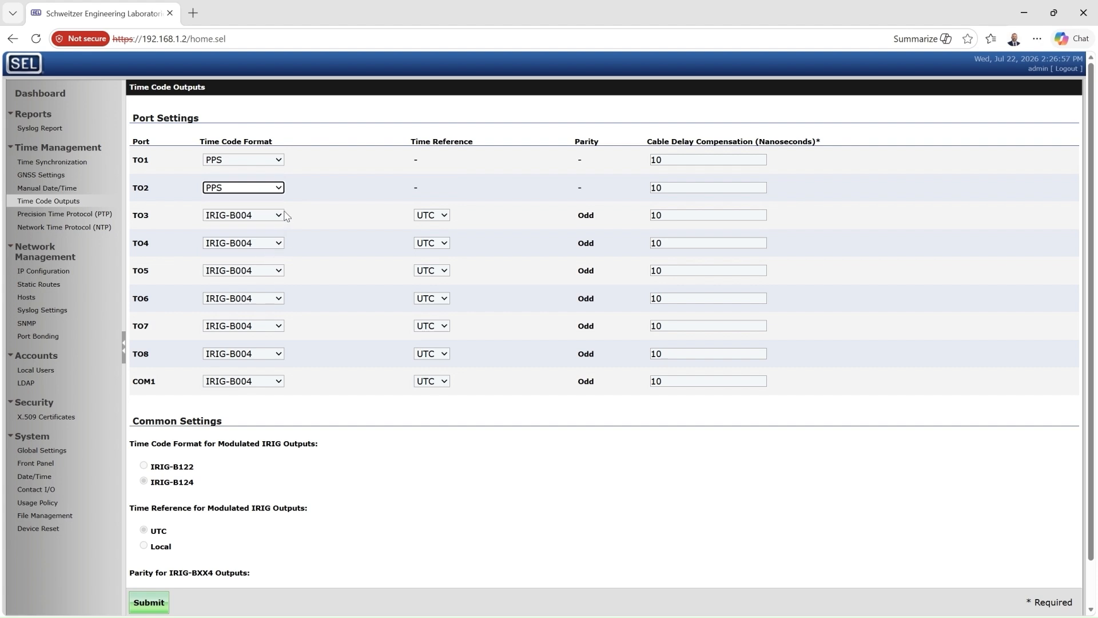
click(282, 217)
click(249, 277)
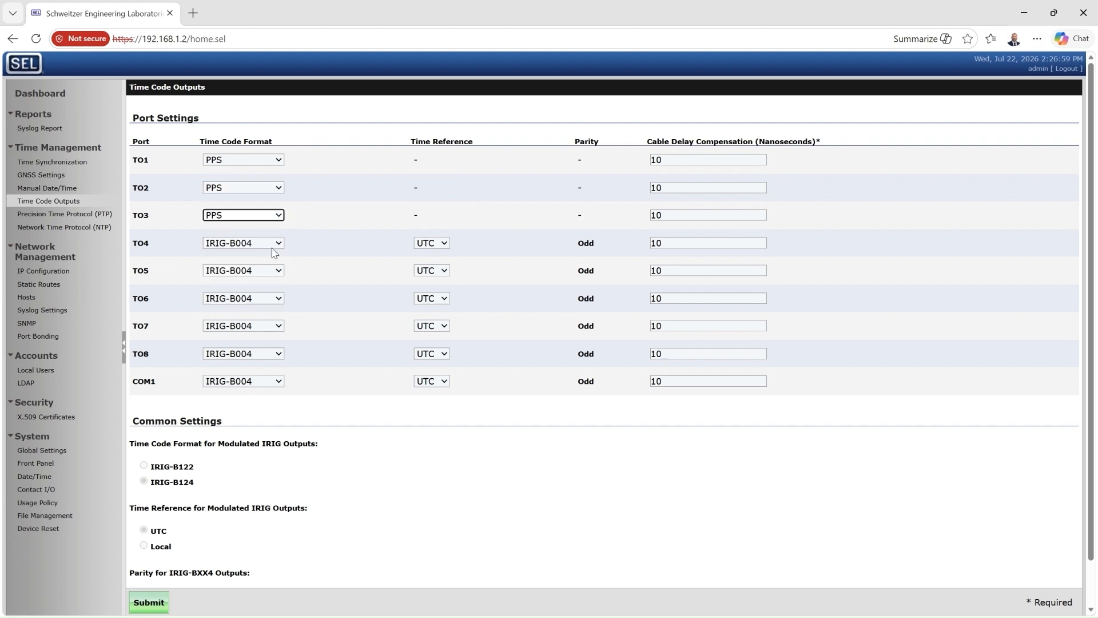
click(279, 244)
click(252, 306)
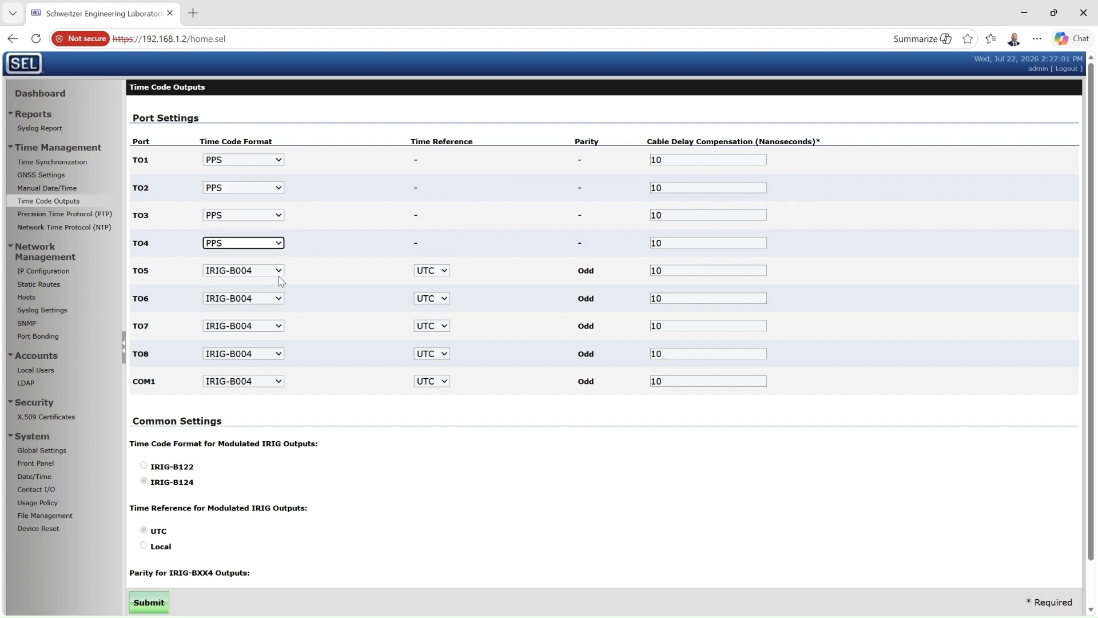
click(279, 271)
click(269, 316)
click(279, 299)
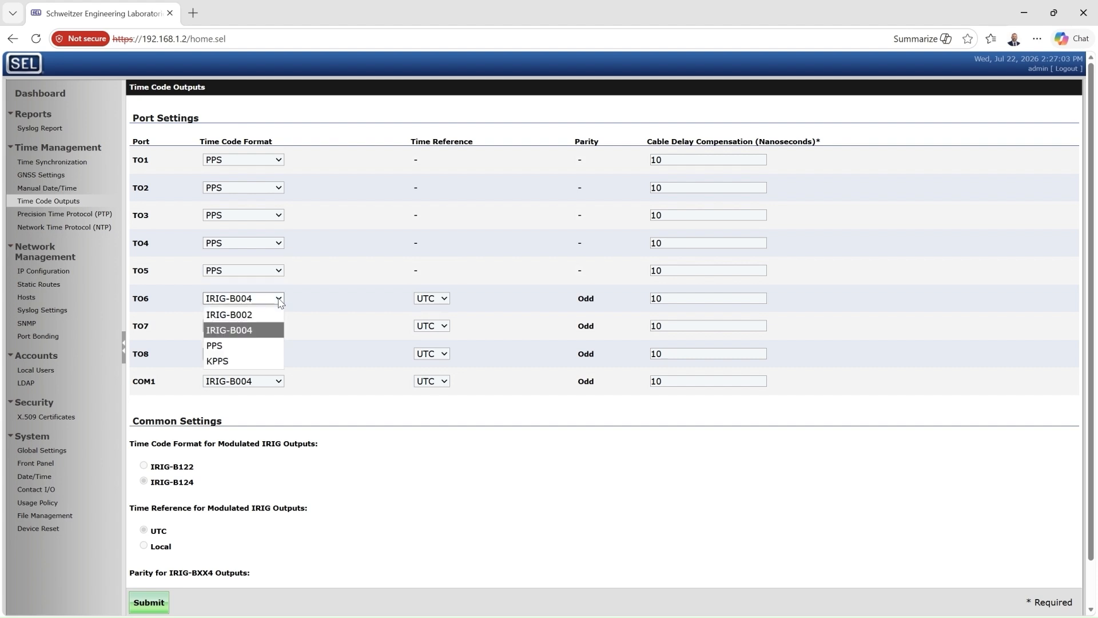
click(267, 350)
click(279, 327)
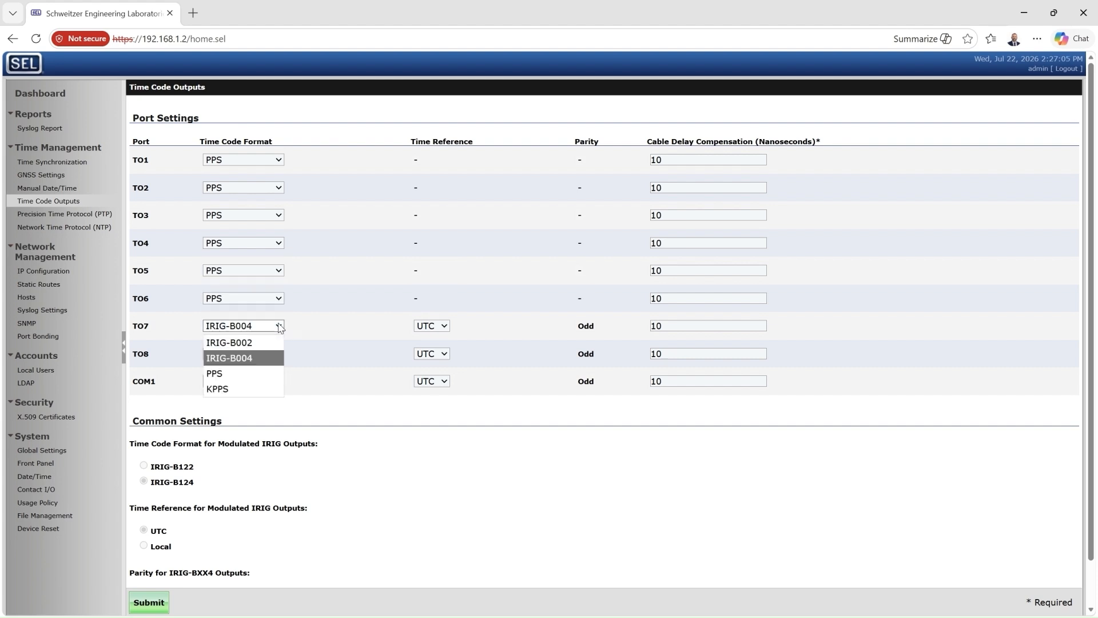
click(265, 372)
click(279, 354)
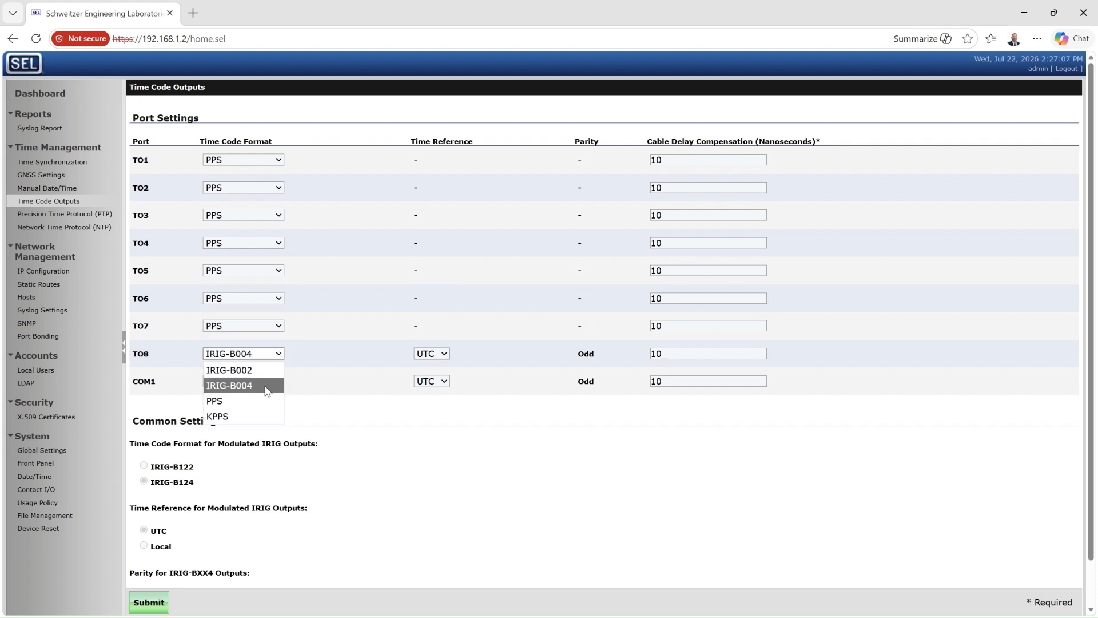
click(264, 399)
click(277, 381)
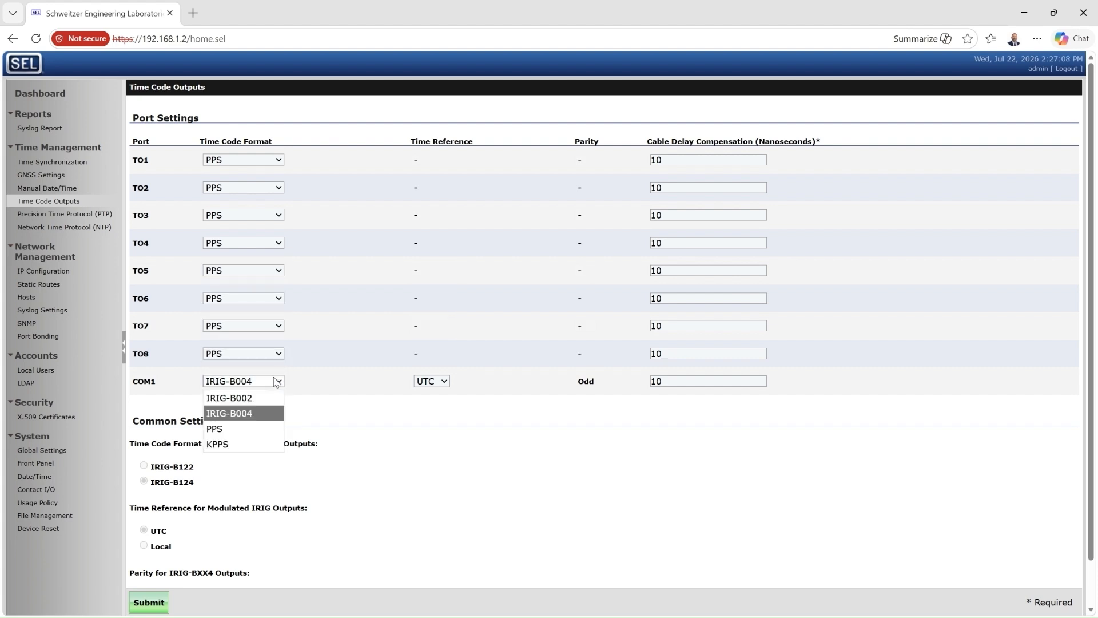
click(263, 428)
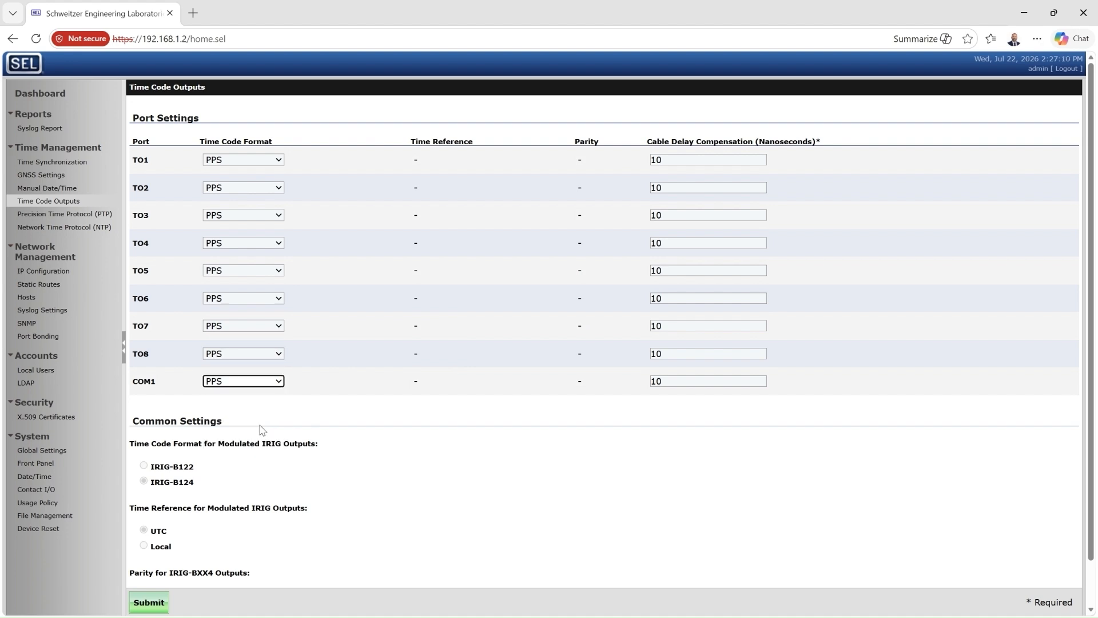
Save the time code output settings and confirm TO1 is still set to PPS
click(144, 604)
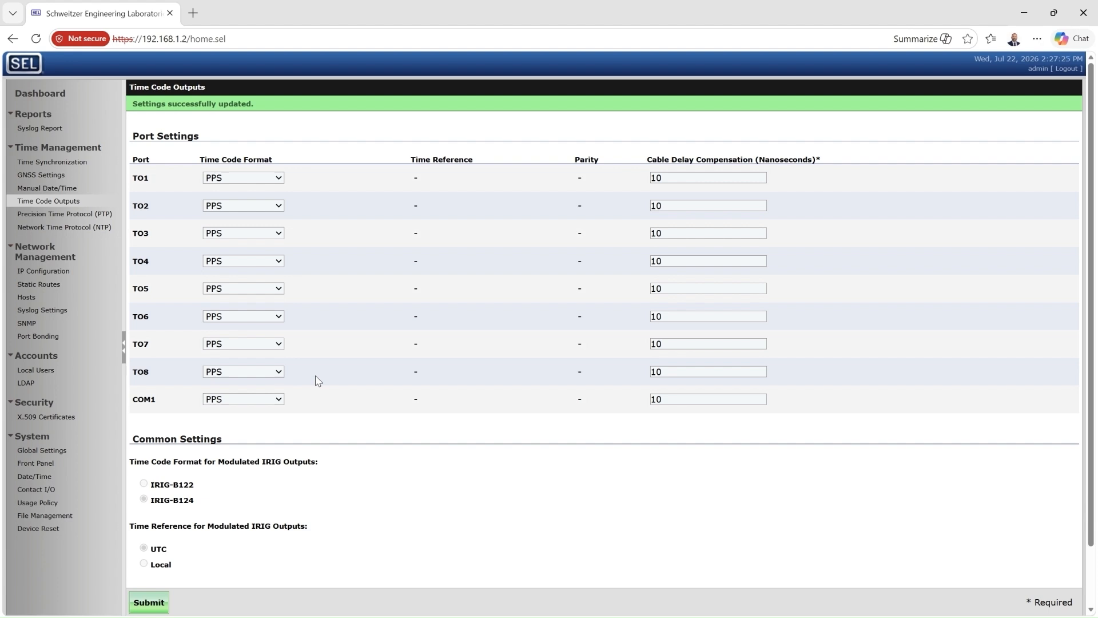
click(283, 178)
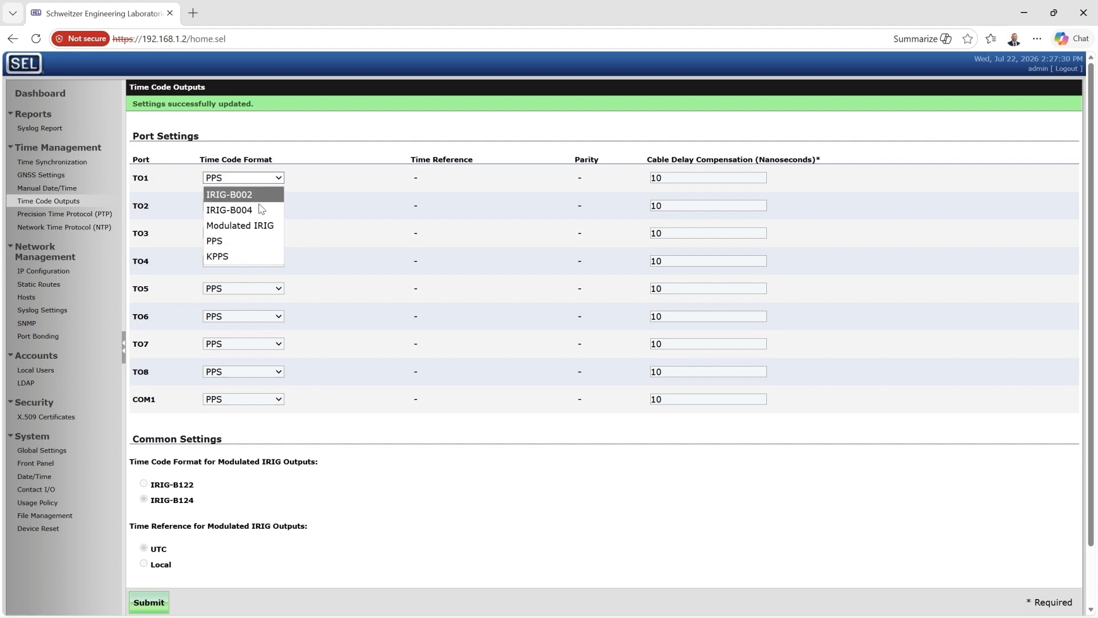
click(250, 240)
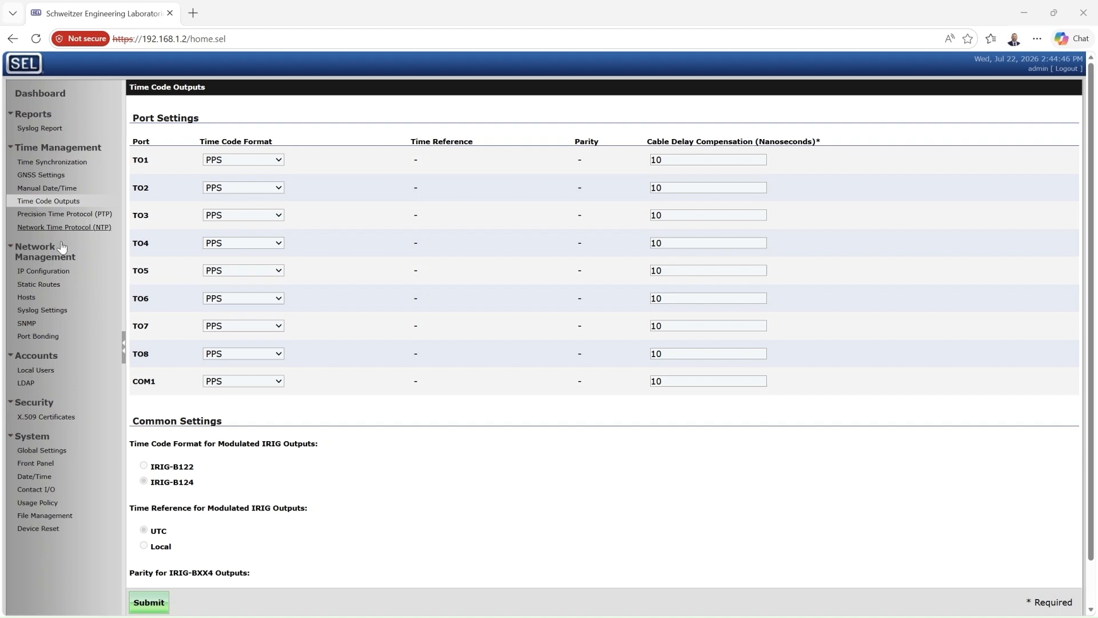
In Global Settings, replace the contact with a name and phone number, set location 'Site 1', and save
click(41, 450)
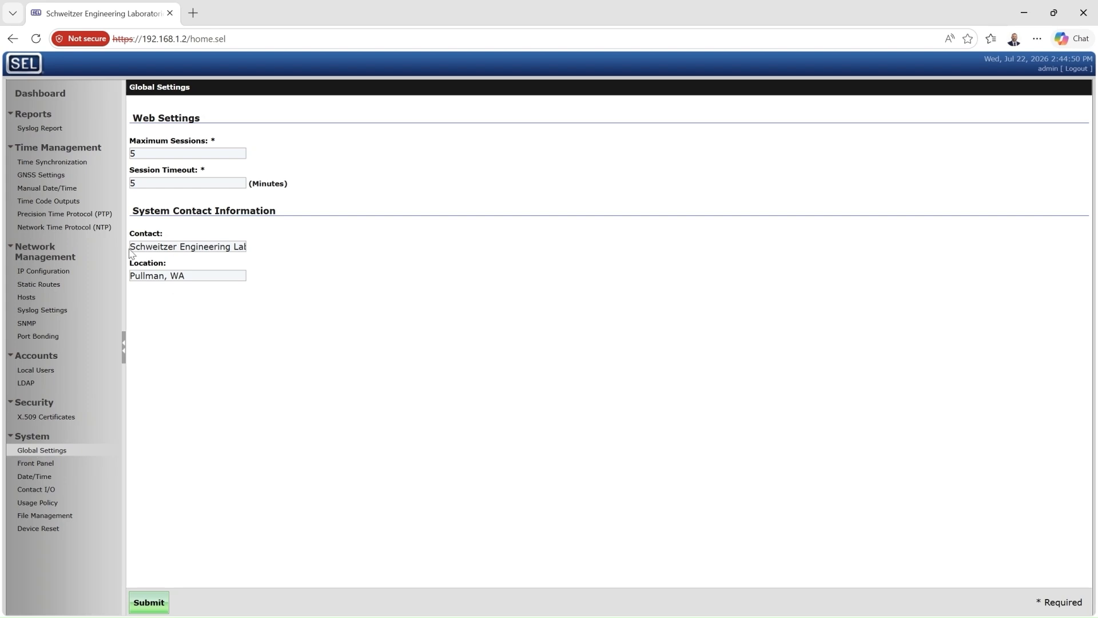
drag(130, 247, 319, 255)
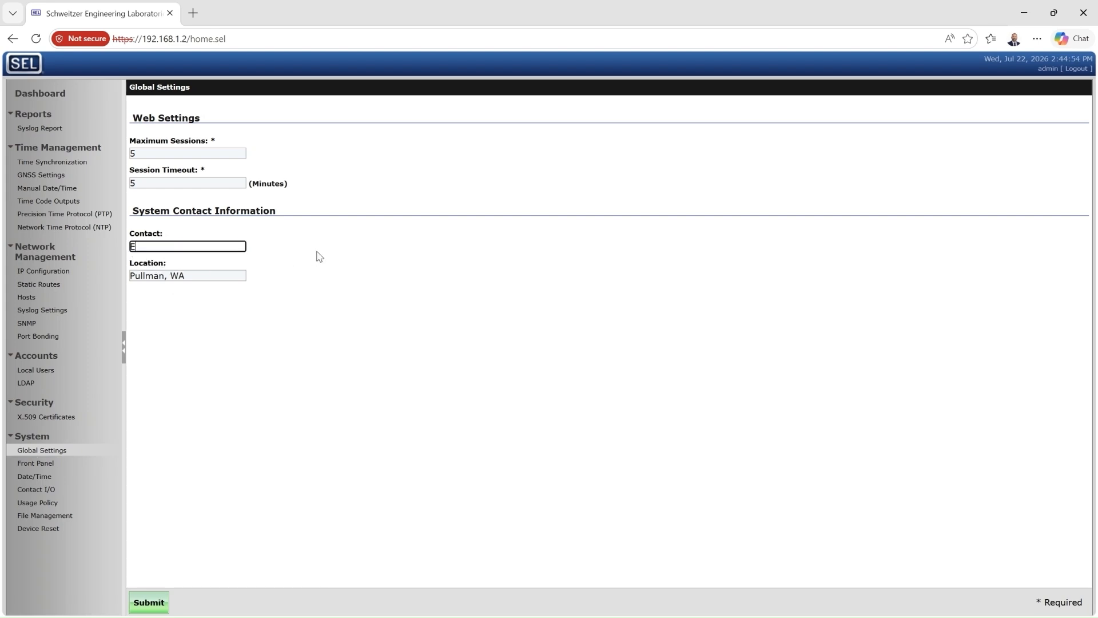
drag(209, 273, 119, 271)
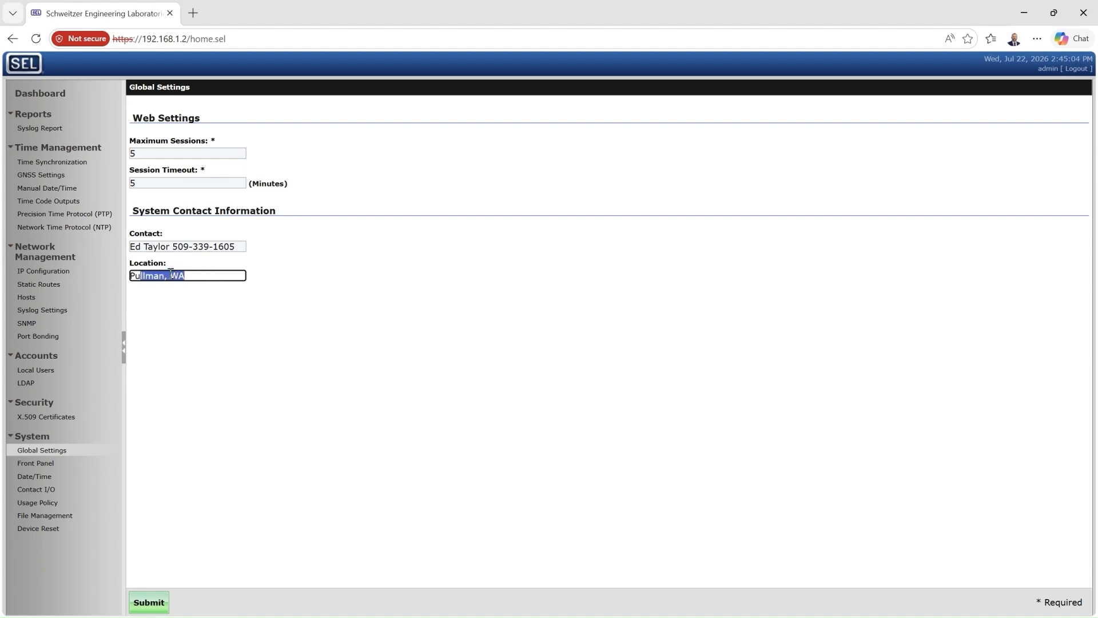
key(BackSpace)
key(BackSpace)
key(BackSpace)
text(Site 1)
click(150, 606)
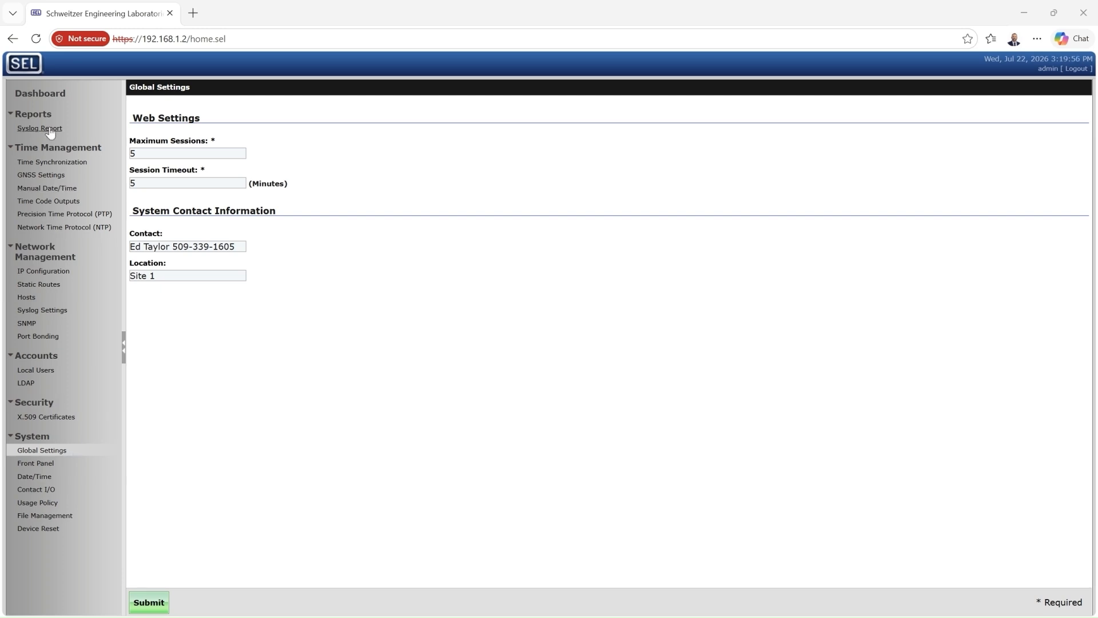
Check the Dashboard shows hostname Site1-Clock1, location Site 1 and PPS time outputs
click(53, 97)
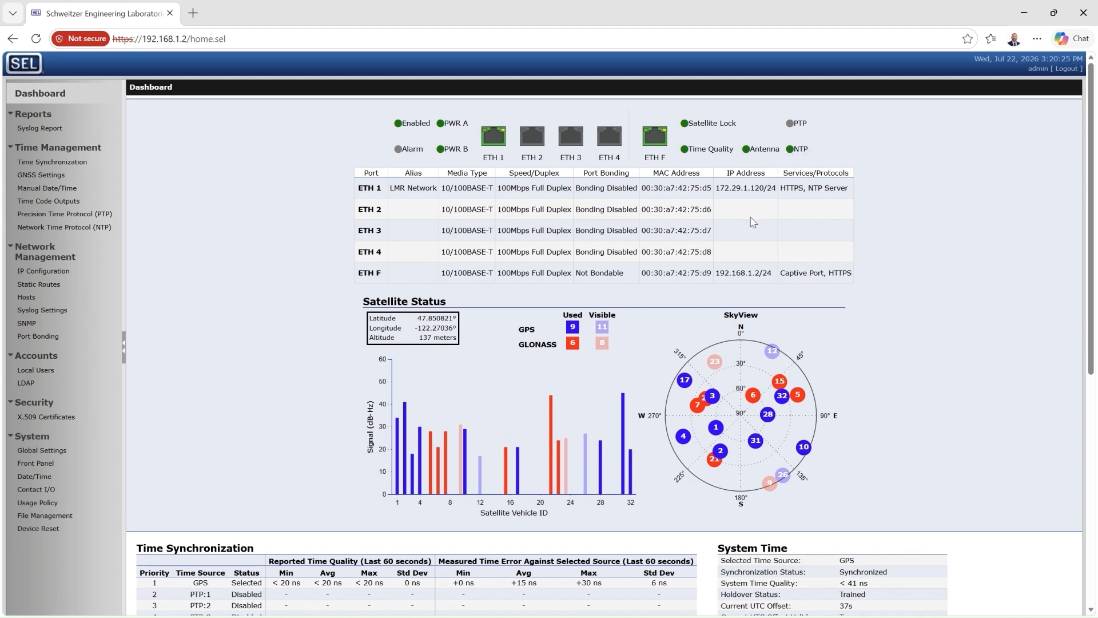
scroll(752, 222, down, 5)
scroll(753, 222, down, 2)
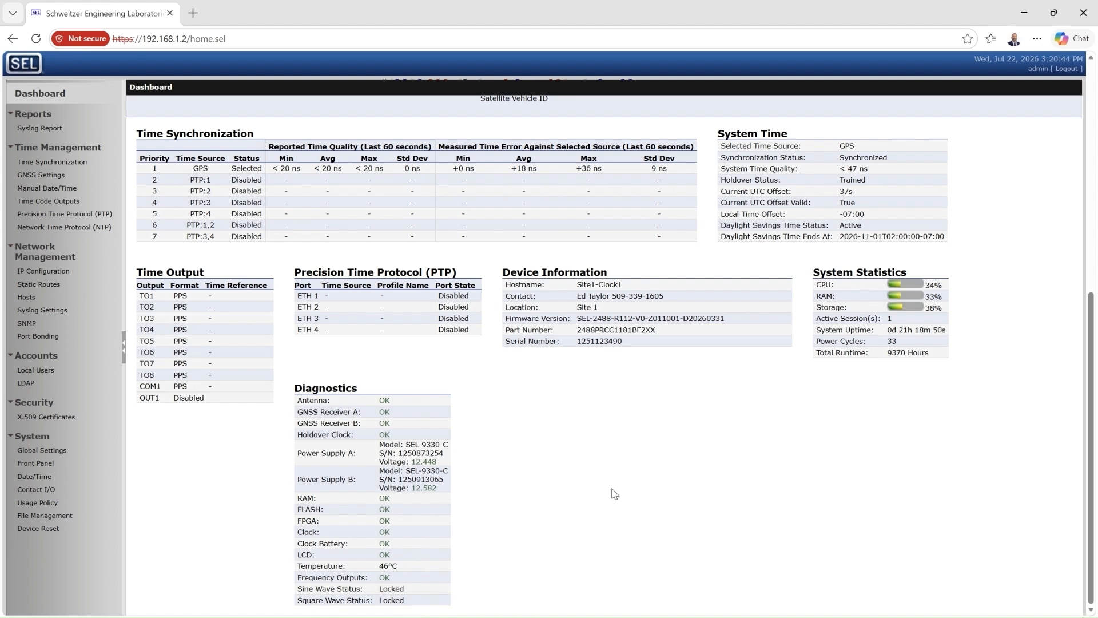
scroll(613, 492, up, 7)
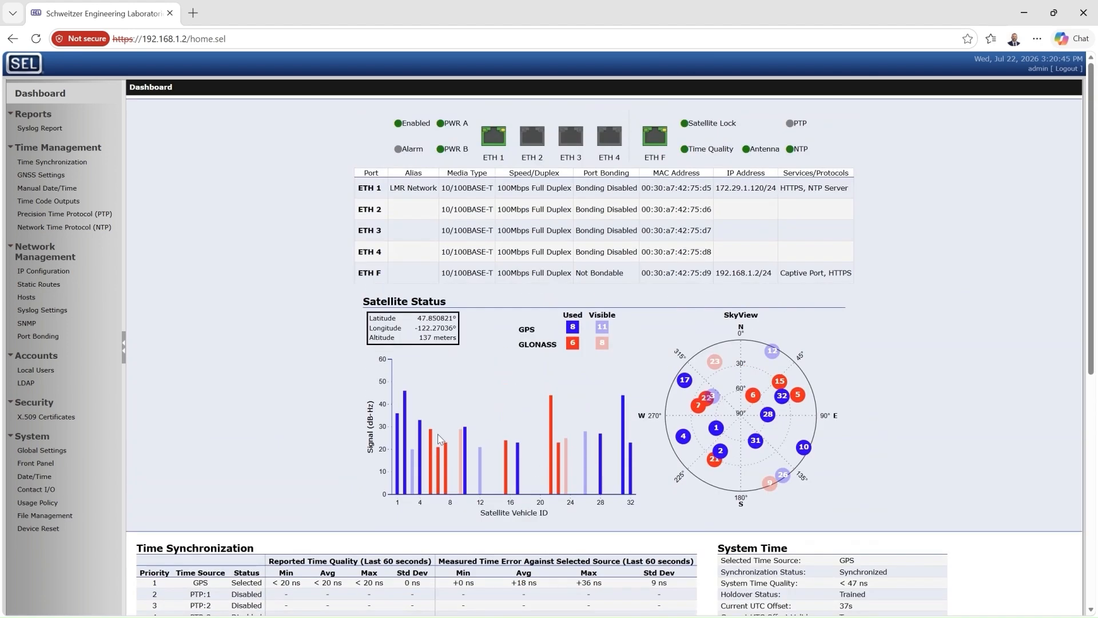